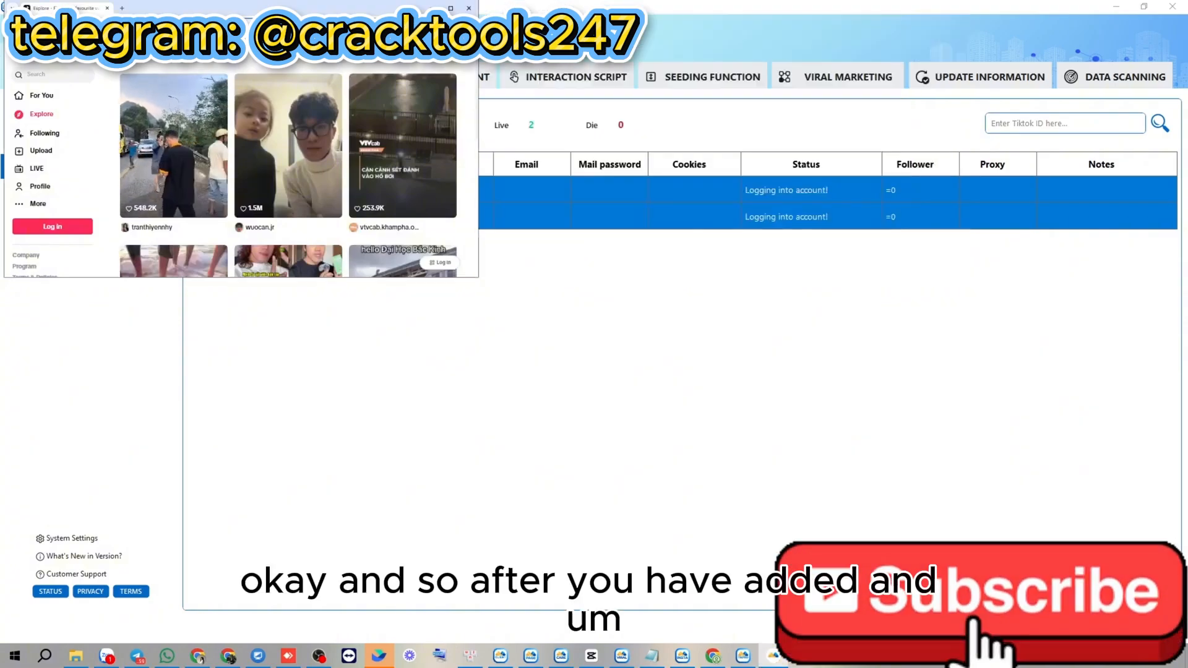
Close the TikTok login browser window and open the Upload Video function of the viral marketing section
{"action": "left_click", "coordinate": [468, 8]}
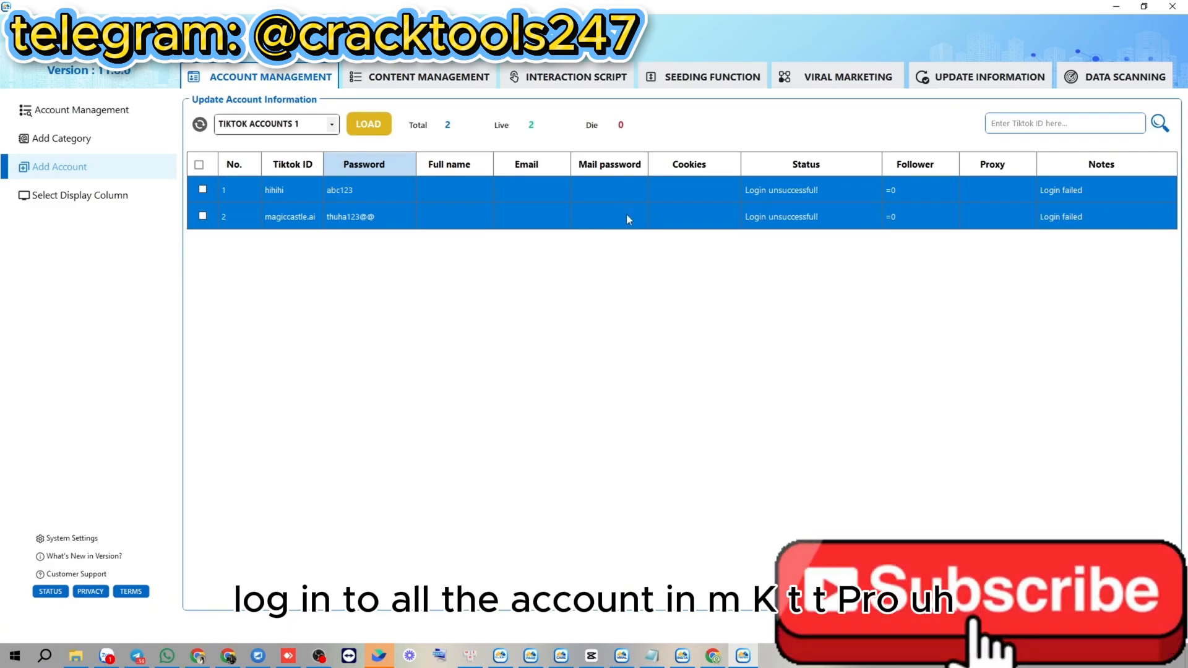
{"action": "left_click", "coordinate": [797, 86]}
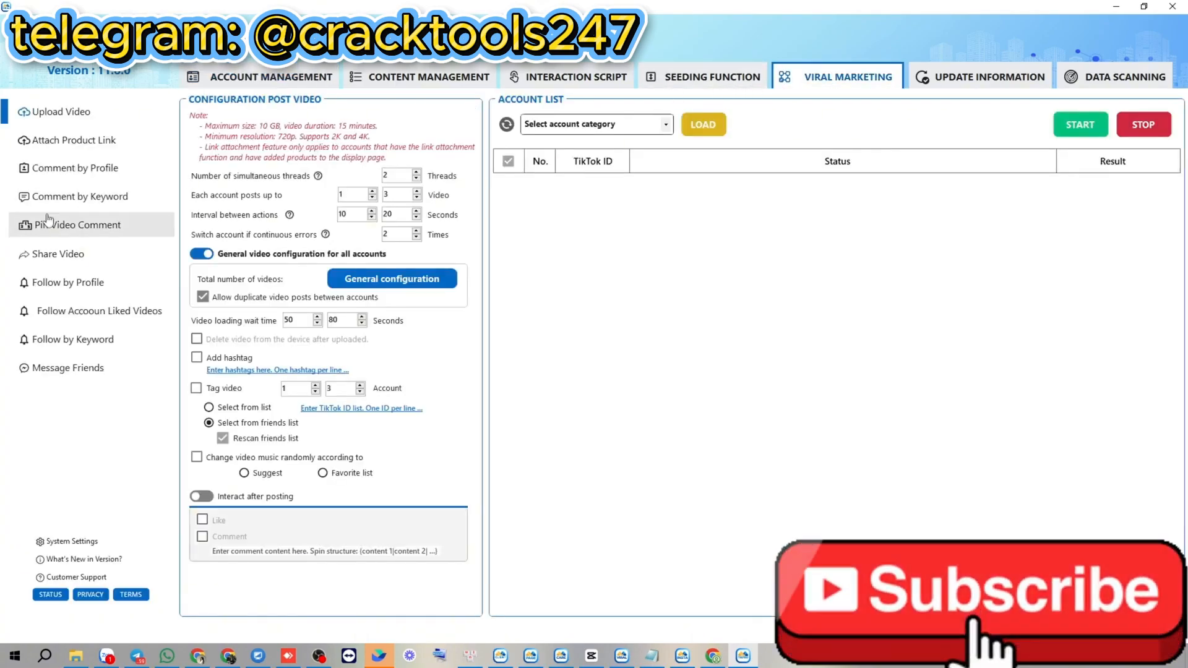
{"action": "left_click", "coordinate": [87, 121]}
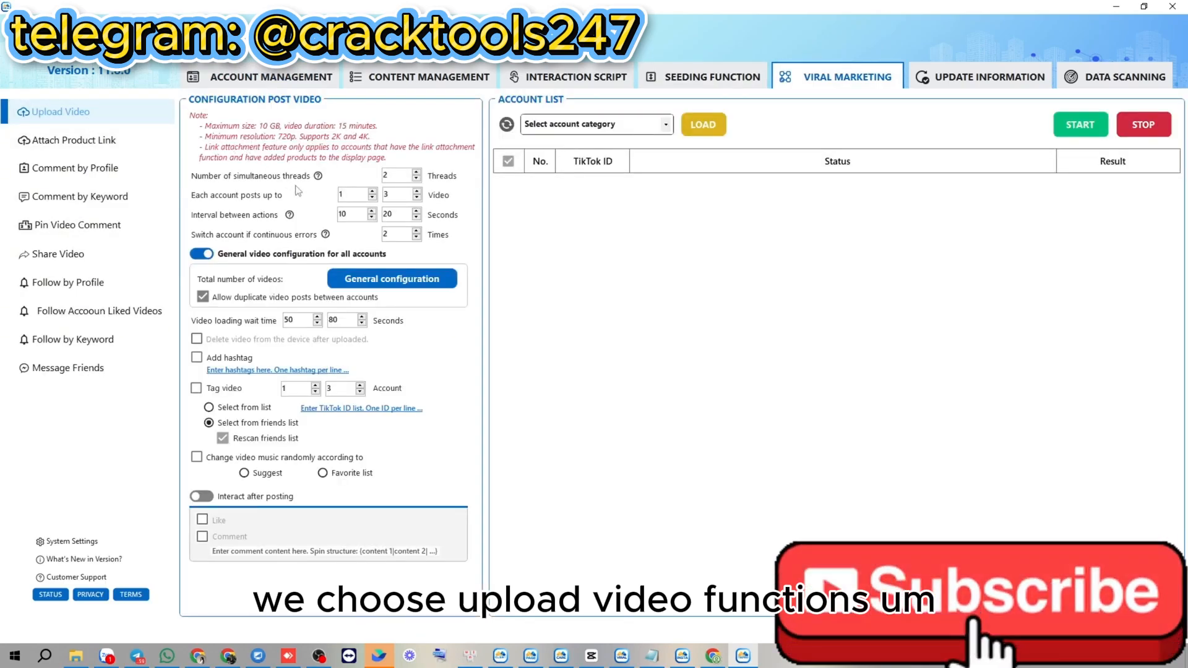
Set the number of simultaneous threads to 10 and let each account post from 1 to 1 video
{"action": "double_click", "coordinate": [396, 178]}
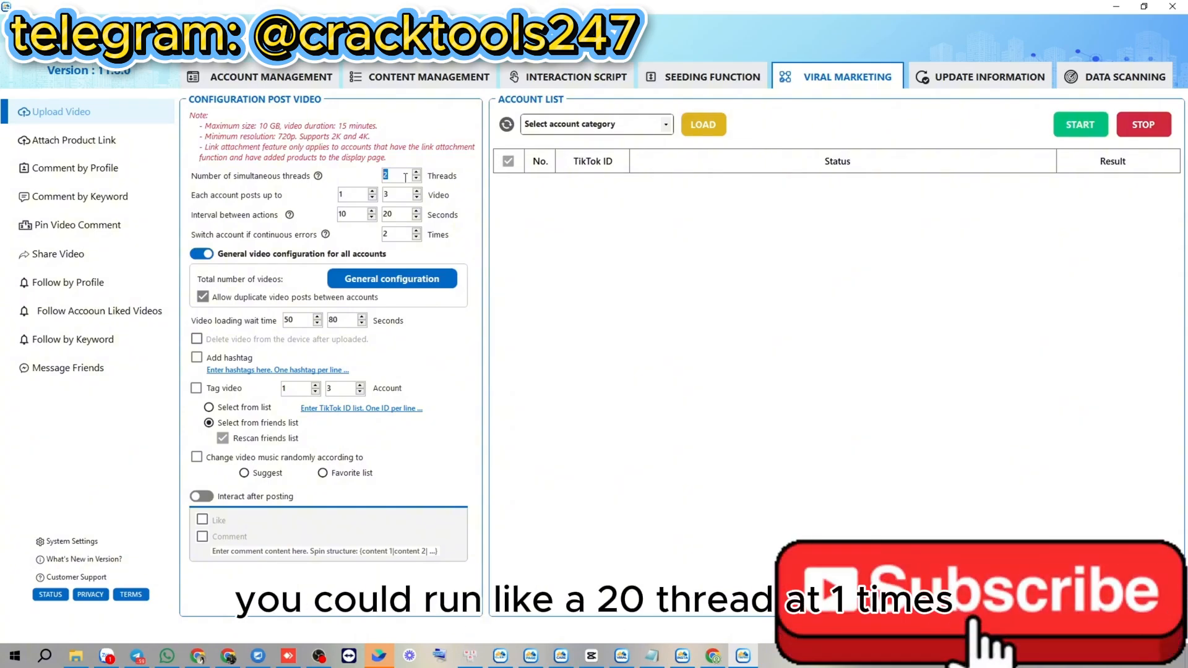
{"action": "type", "text": "20"}
{"action": "key", "text": "BackSpace"}
{"action": "key", "text": "BackSpace"}
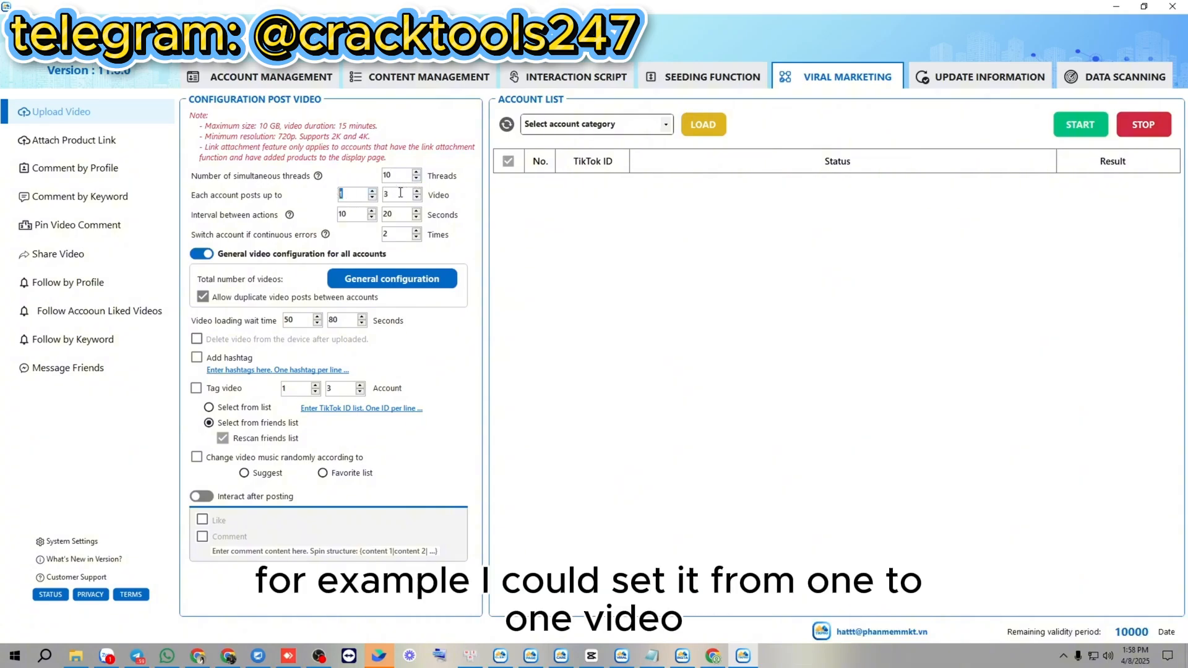
{"action": "key", "text": "Tab"}
{"action": "type", "text": "1"}
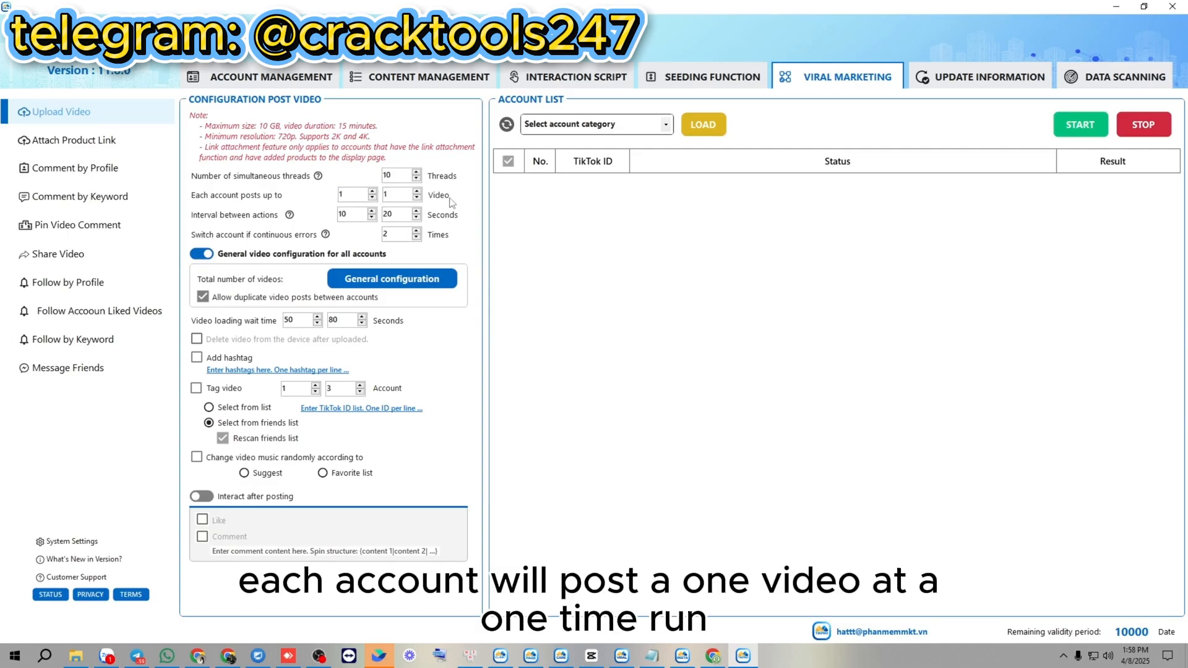
Set the minimum interval between actions to 15 seconds and switch accounts after 3 continuous errors
{"action": "double_click", "coordinate": [342, 213]}
{"action": "type", "text": "1"}
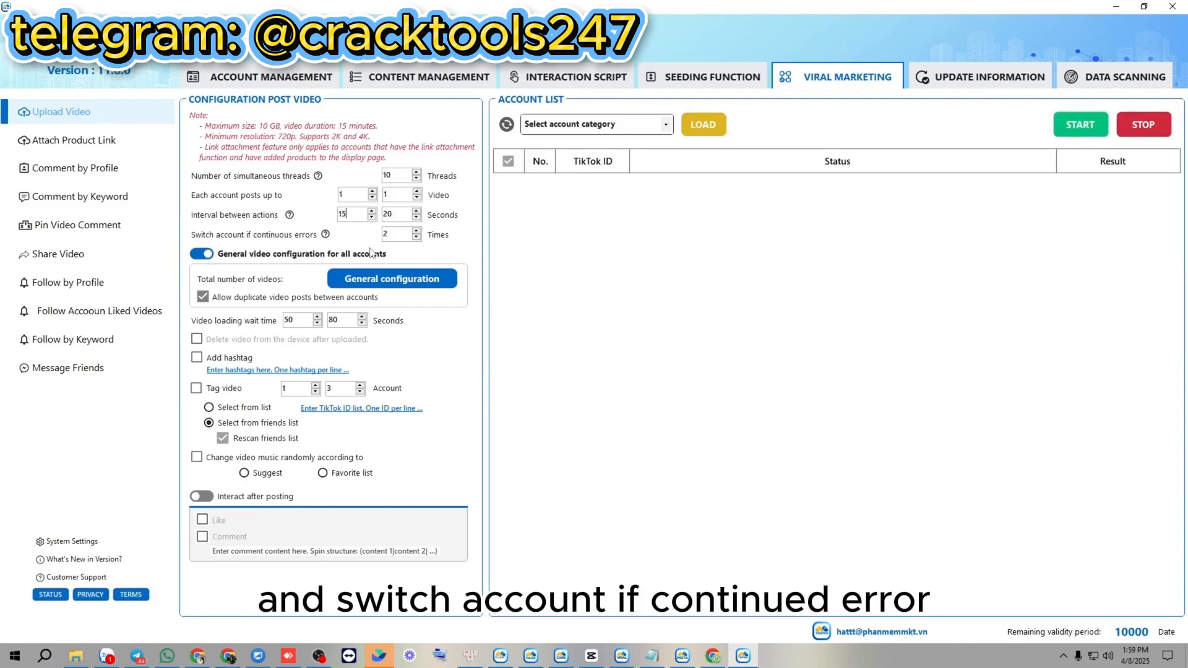
{"action": "double_click", "coordinate": [390, 235]}
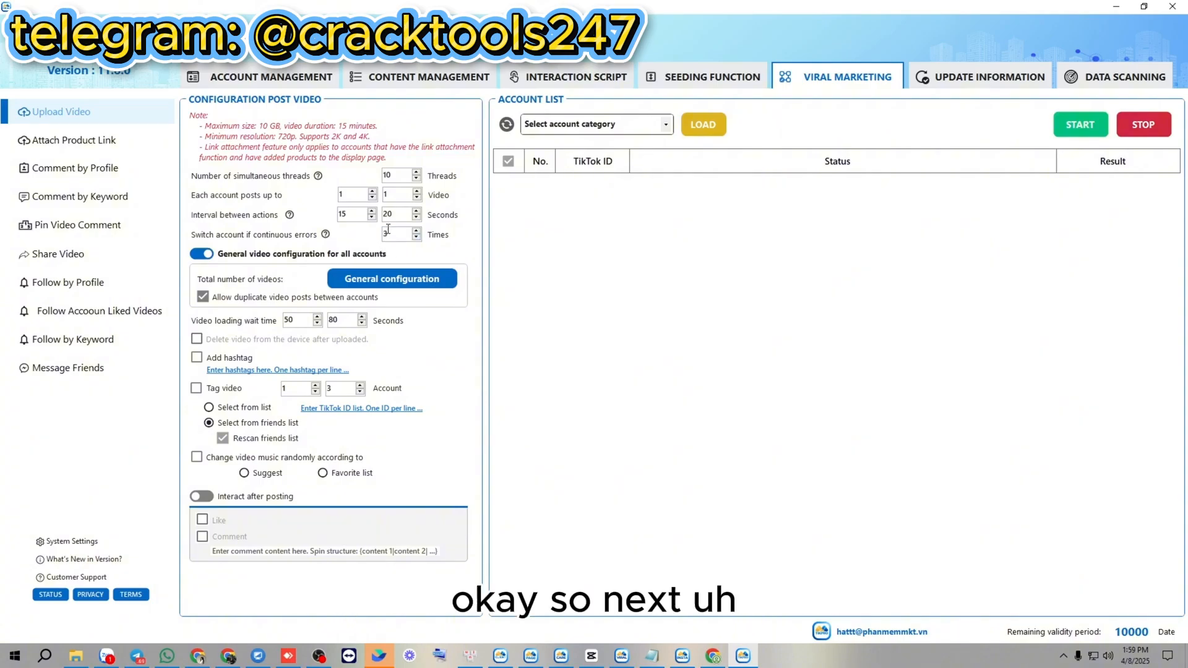
Load the accounts of the TIKTOK ACCOUNTS 1 category into the account list
{"action": "left_click", "coordinate": [666, 126]}
{"action": "left_click", "coordinate": [586, 210]}
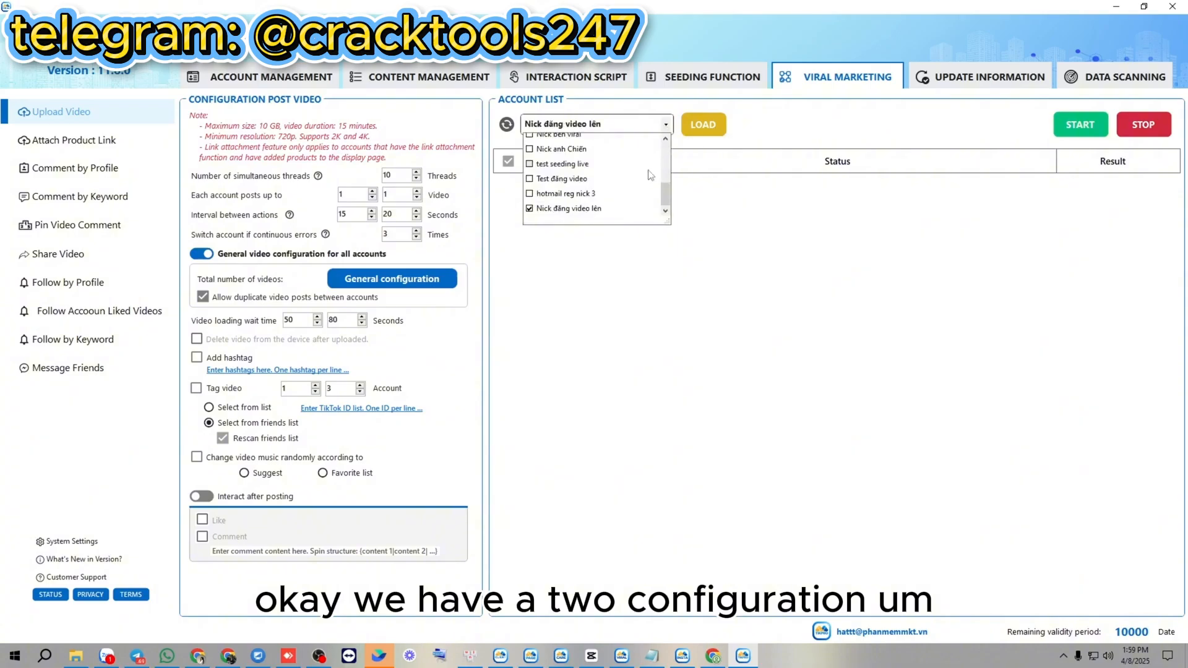
{"action": "left_click", "coordinate": [516, 126]}
{"action": "left_click", "coordinate": [666, 124]}
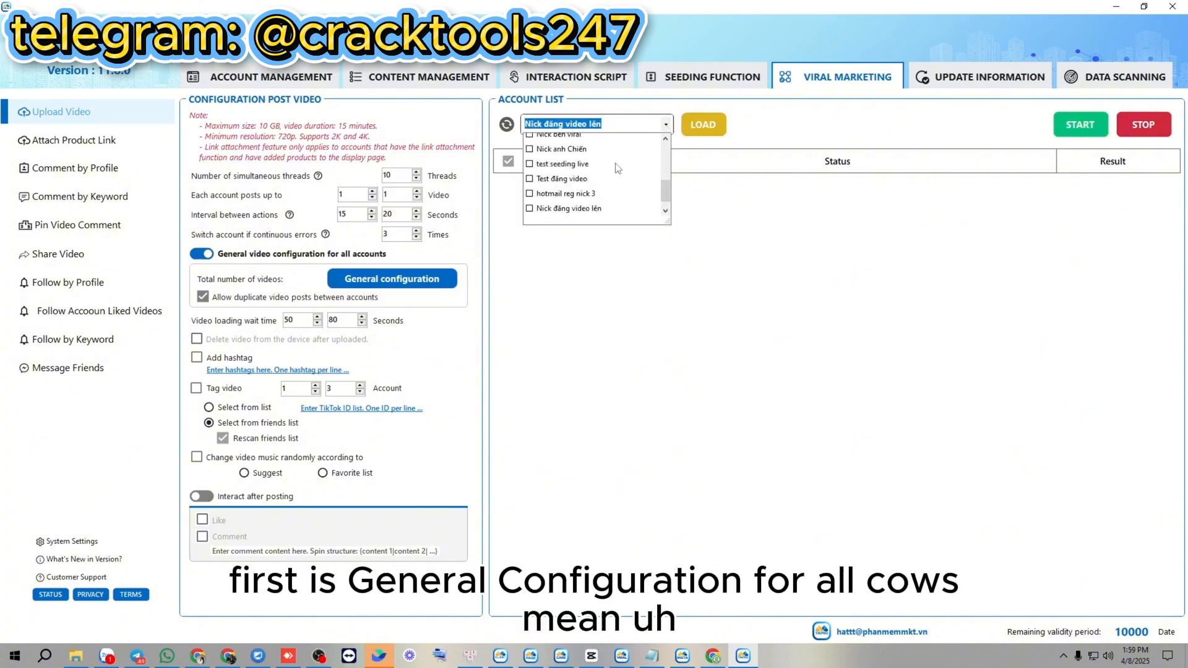
{"action": "left_click", "coordinate": [592, 209]}
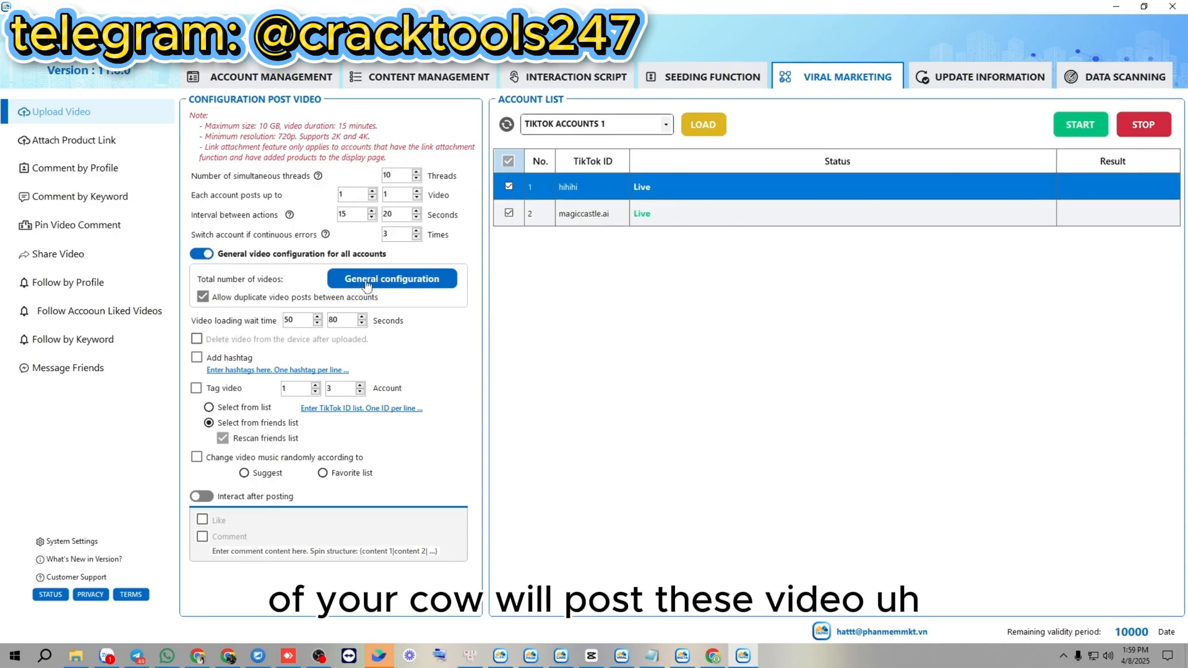
Open the general video configuration and choose C:\MKTSOFTWARE\VIDEO TẢI\Little things as the video folder
{"action": "left_click", "coordinate": [396, 282]}
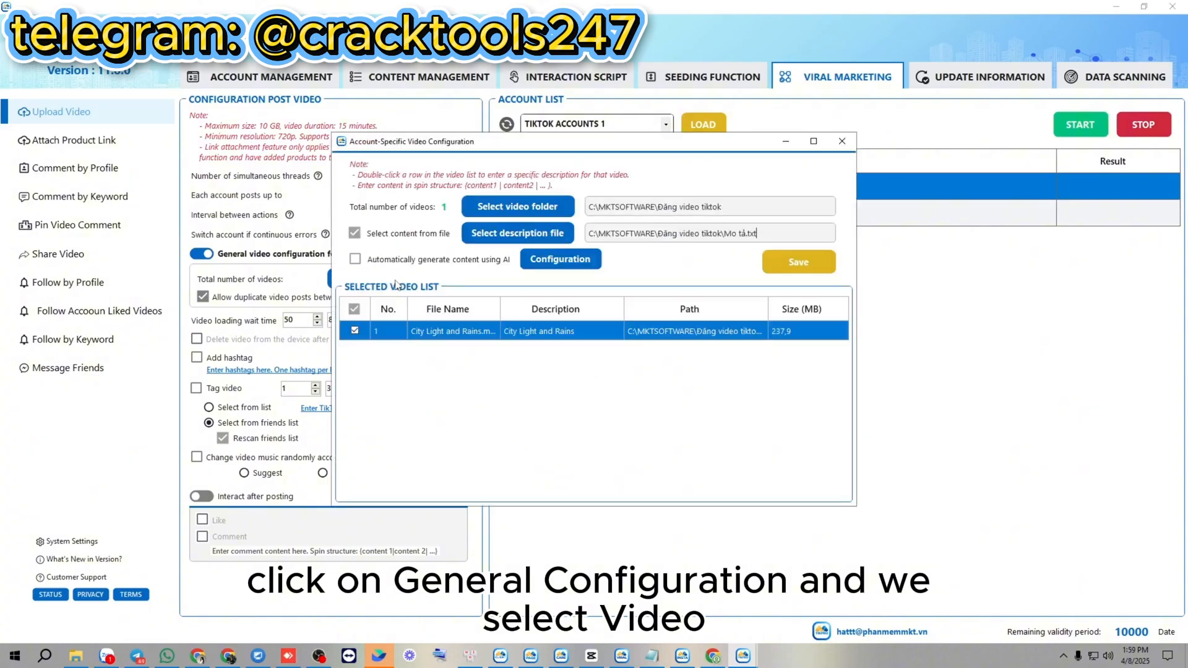
{"action": "left_click", "coordinate": [542, 211]}
{"action": "scroll", "coordinate": [402, 304], "scroll_direction": "down", "scroll_amount": 2}
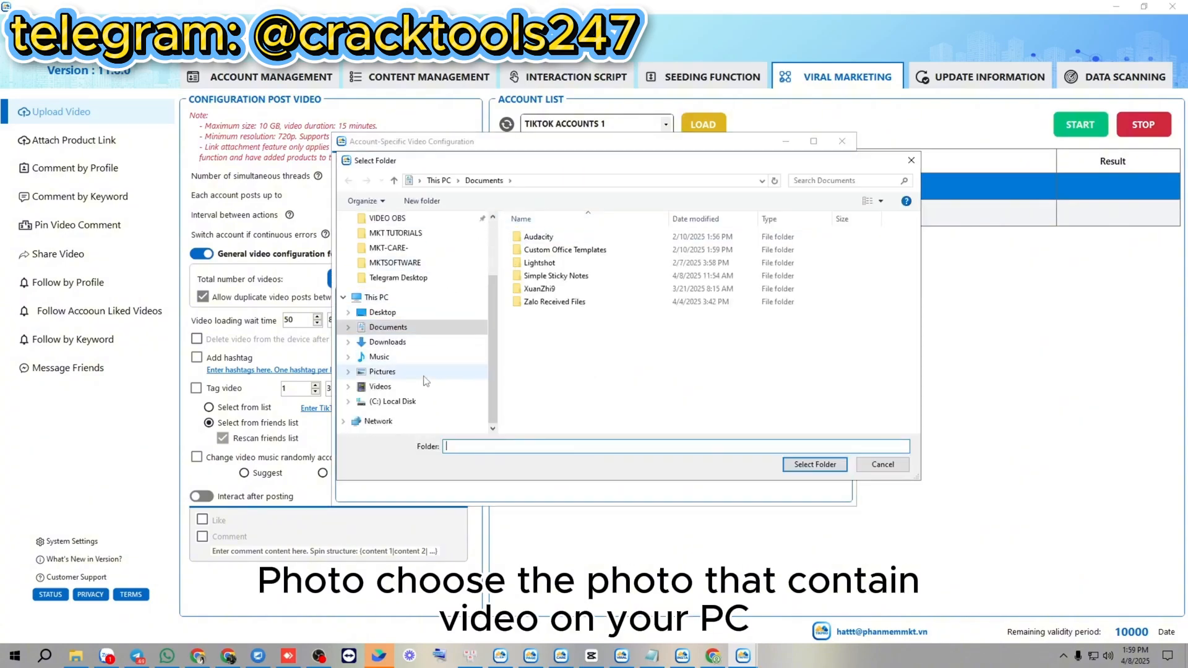
{"action": "left_click", "coordinate": [409, 401]}
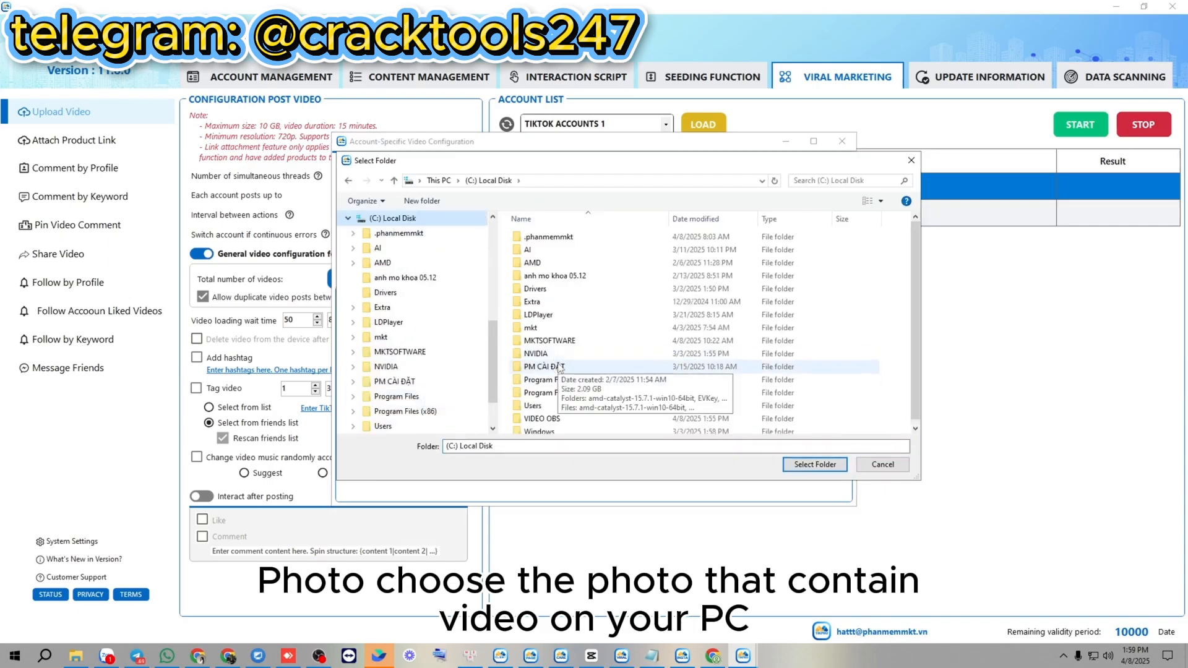
{"action": "double_click", "coordinate": [541, 419]}
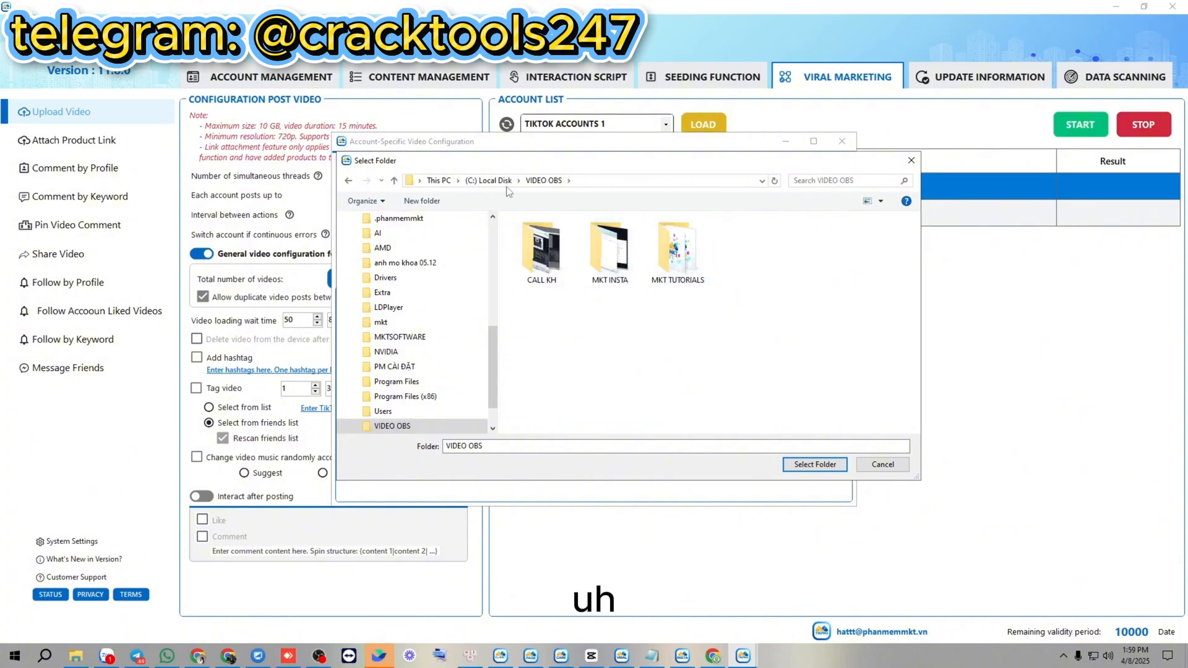
{"action": "left_click", "coordinate": [488, 180]}
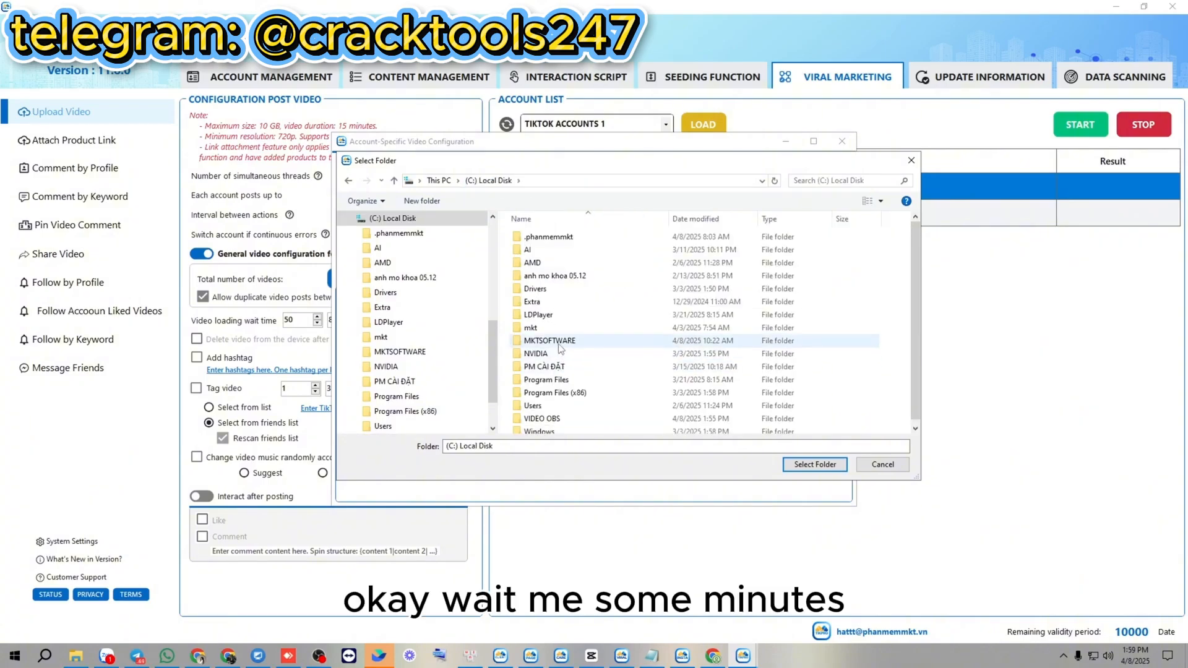
{"action": "left_click", "coordinate": [558, 344]}
{"action": "double_click", "coordinate": [559, 343]}
{"action": "double_click", "coordinate": [594, 396]}
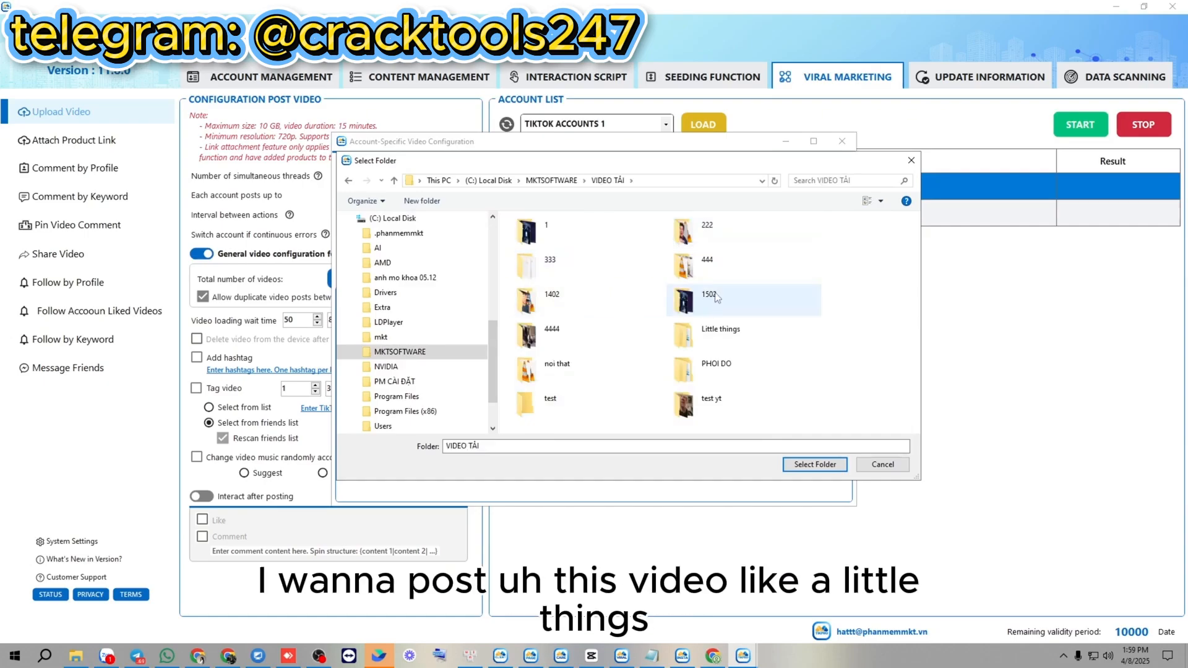
{"action": "left_click", "coordinate": [711, 334]}
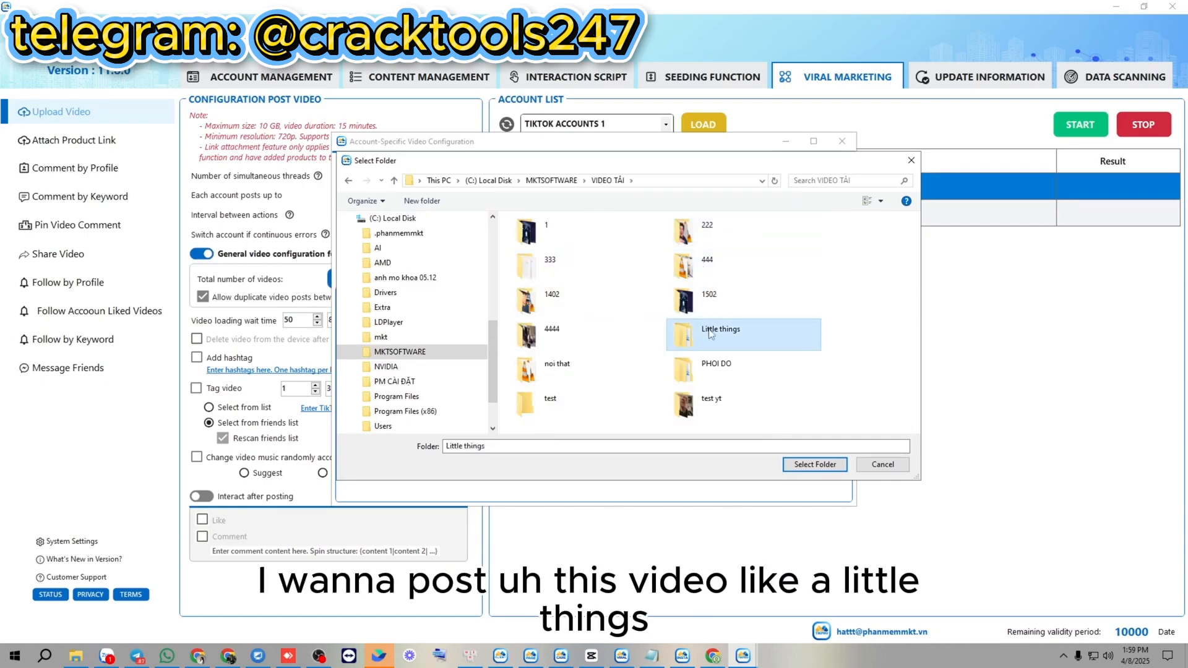
{"action": "left_click", "coordinate": [829, 469]}
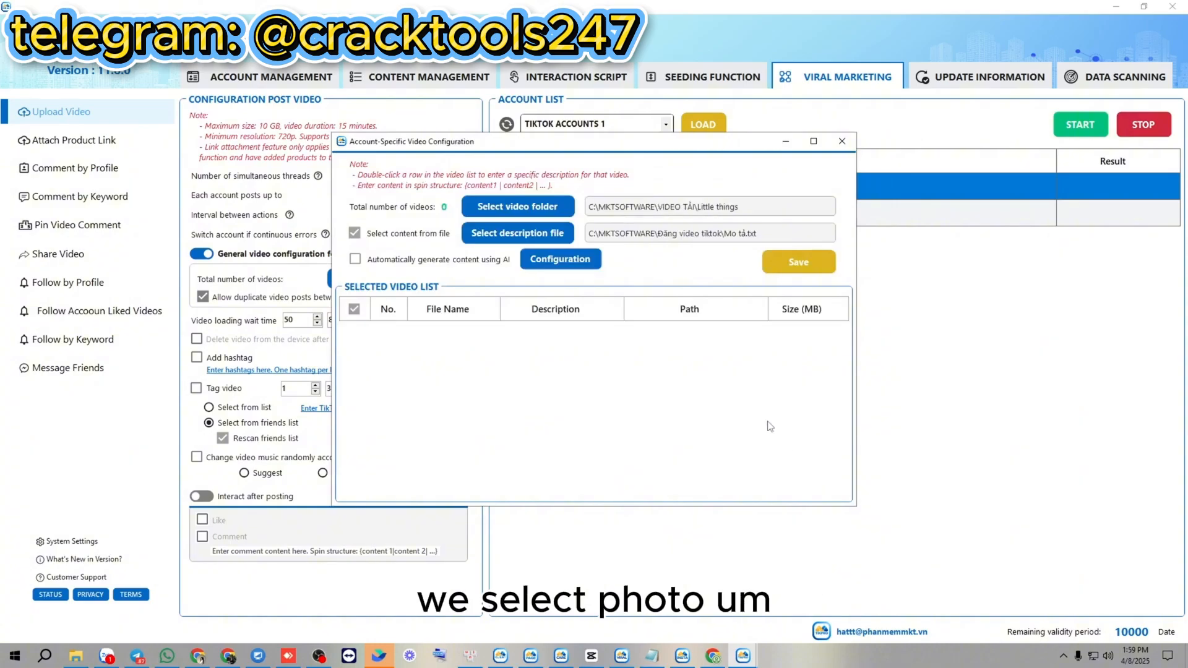
Try the 1111 and 2222 subfolders of Little things as the video folder
{"action": "left_click", "coordinate": [573, 210]}
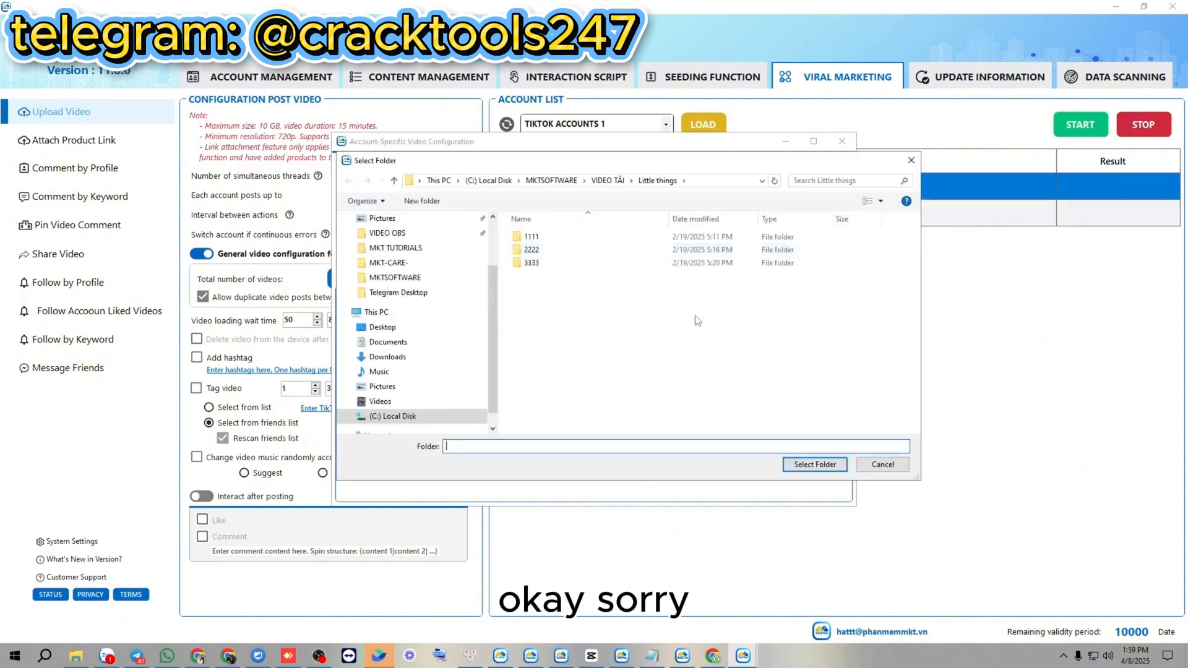
{"action": "left_click", "coordinate": [575, 239]}
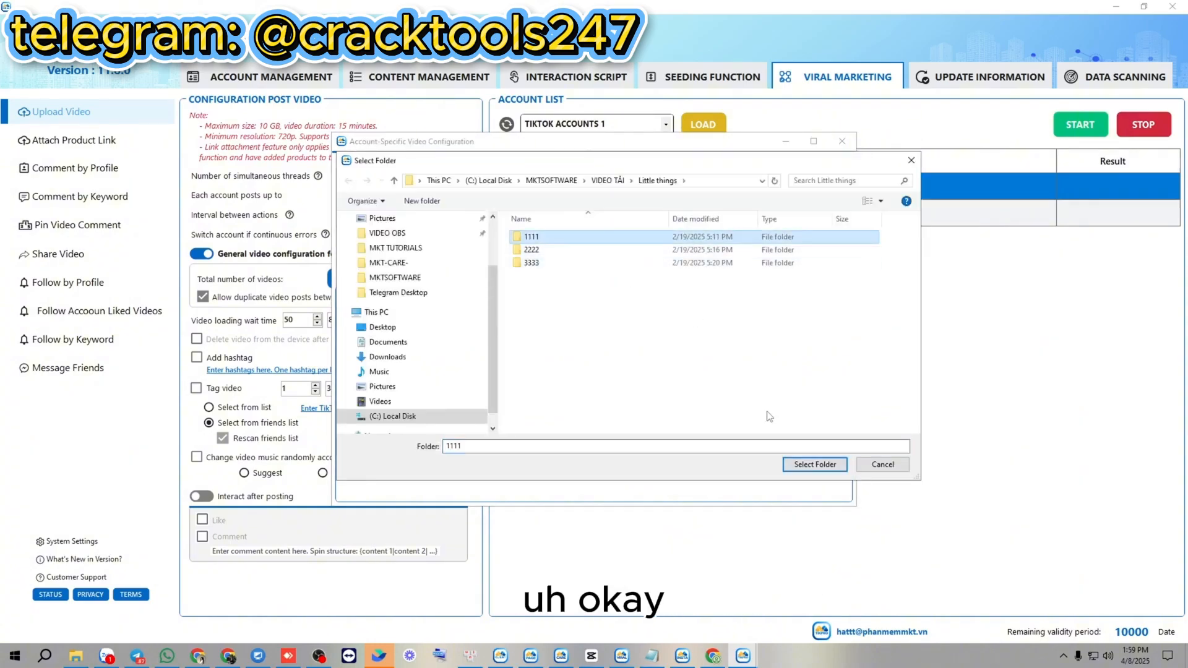
{"action": "left_click", "coordinate": [799, 464]}
{"action": "left_click", "coordinate": [525, 210]}
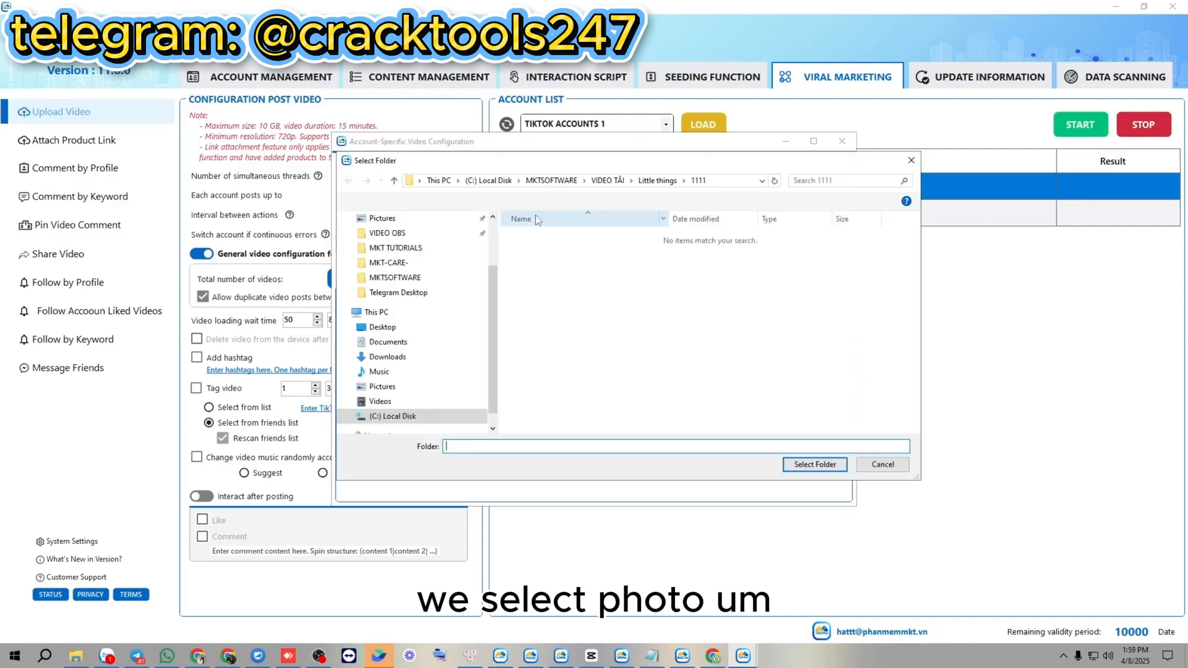
{"action": "double_click", "coordinate": [560, 250]}
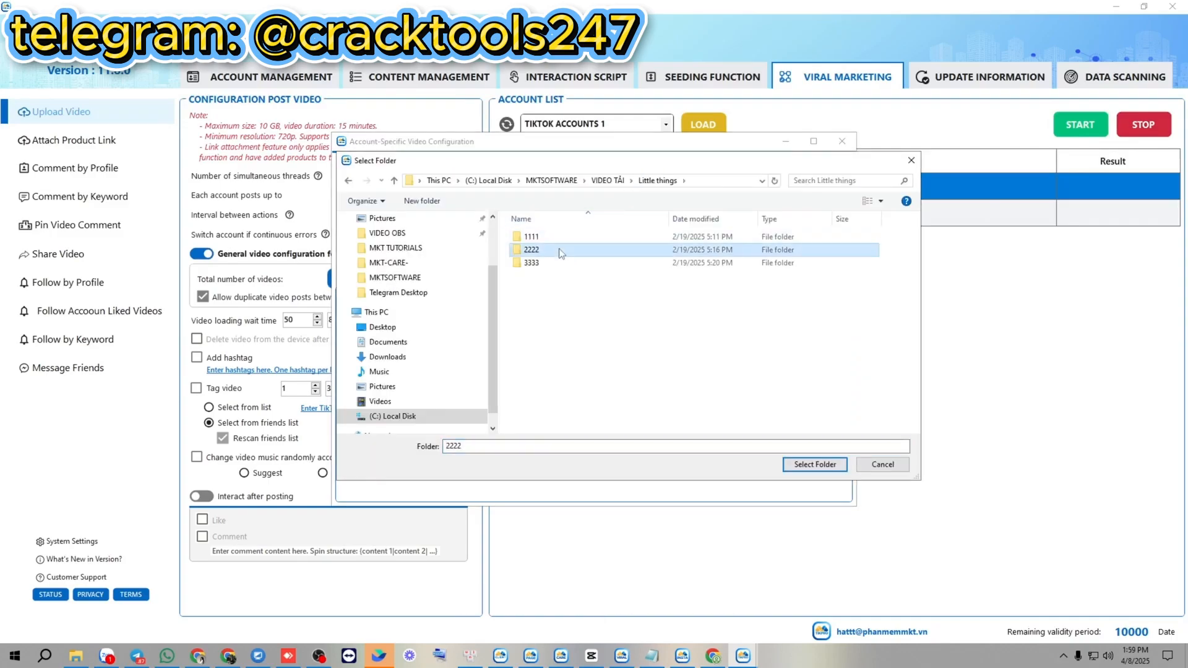
{"action": "left_click", "coordinate": [836, 468]}
Choose the 3333 subfolder of Little things as the video folder
{"action": "left_click", "coordinate": [559, 210]}
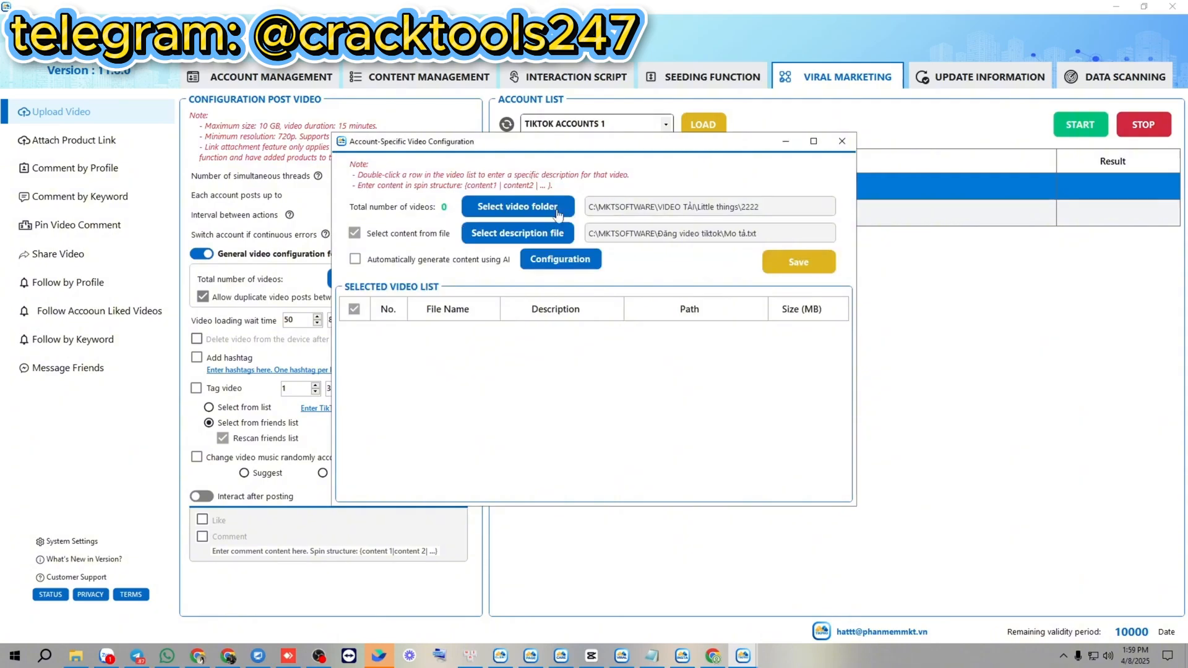
{"action": "left_click", "coordinate": [657, 180]}
{"action": "left_click", "coordinate": [525, 264]}
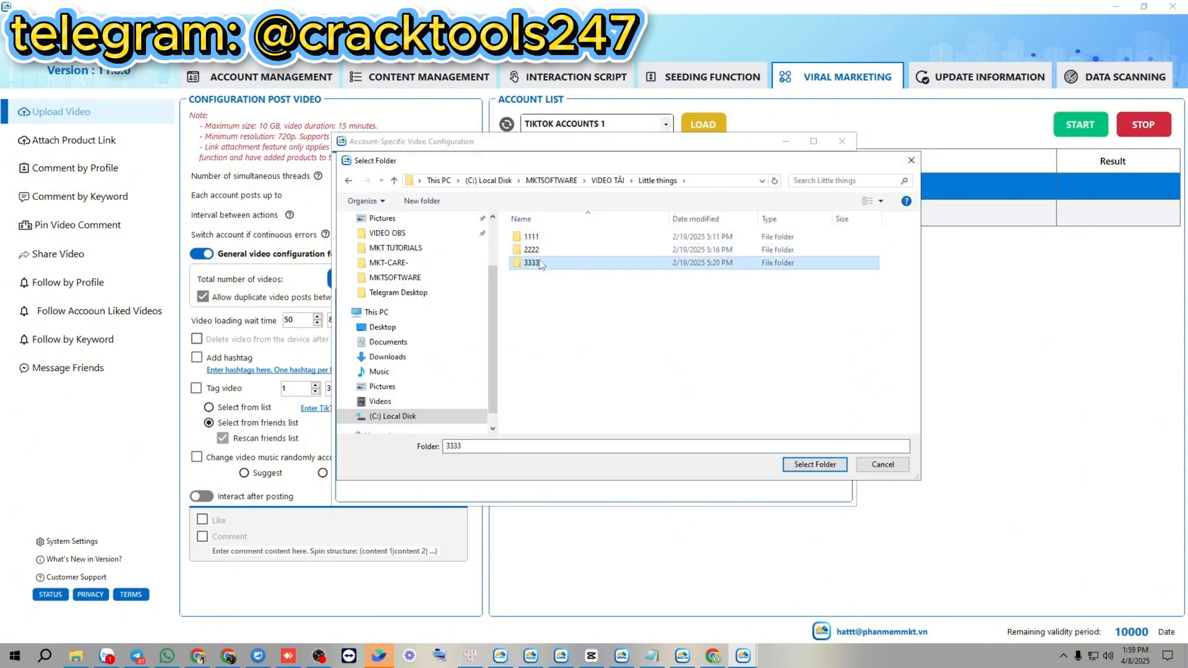
{"action": "double_click", "coordinate": [525, 263]}
{"action": "left_click", "coordinate": [806, 469]}
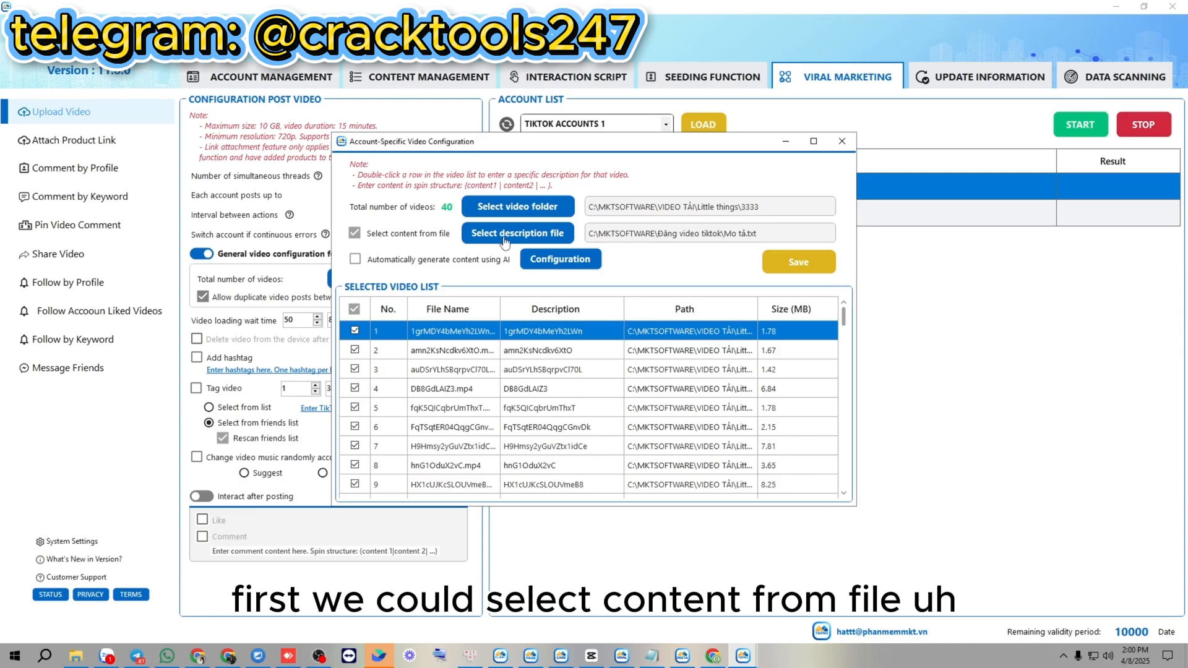
Switch to File Explorer, create a text document named description in the MKTSOFTWARE folder and open it
{"action": "left_click", "coordinate": [77, 656]}
{"action": "left_click", "coordinate": [250, 40]}
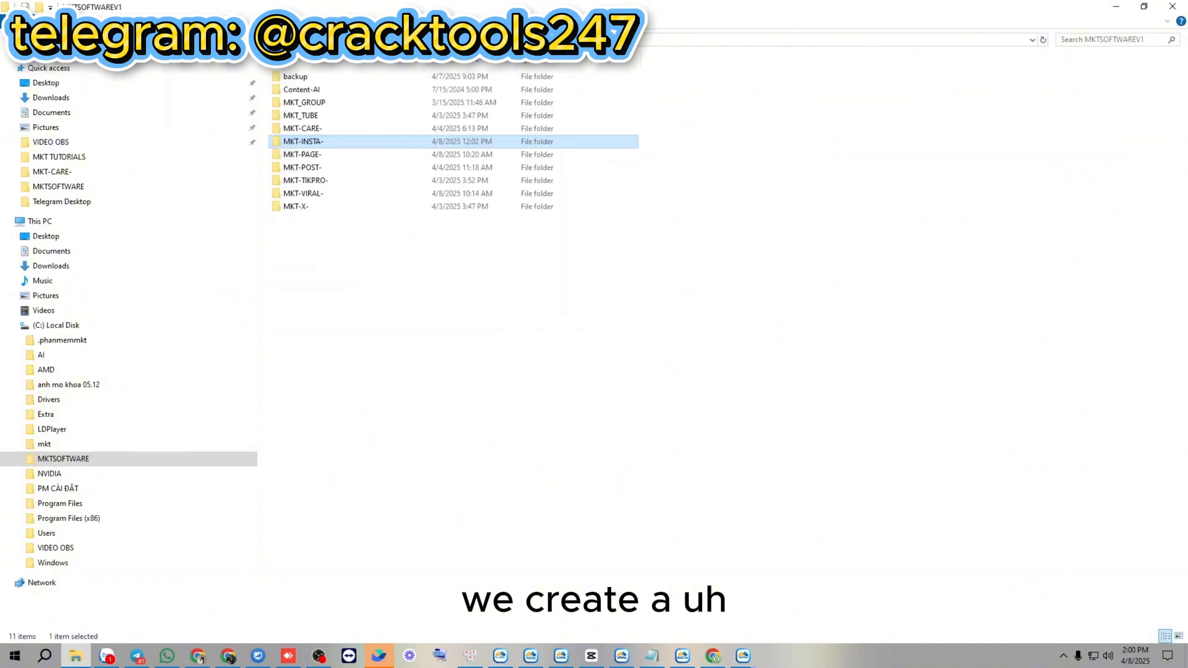
{"action": "left_click", "coordinate": [251, 39]}
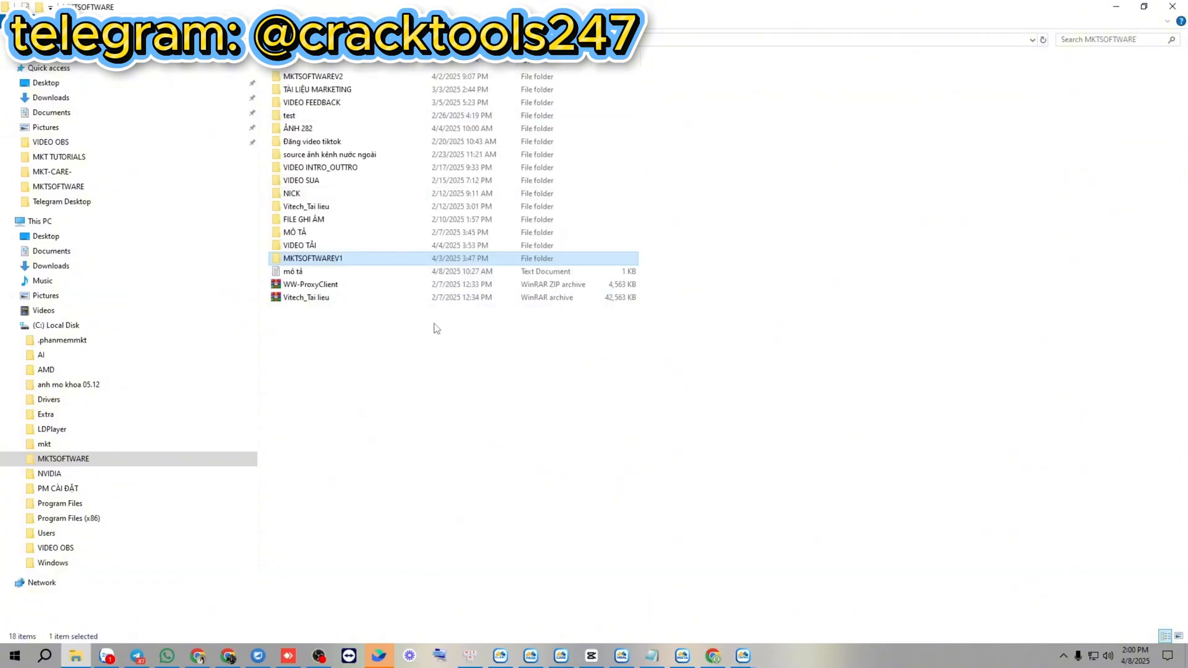
{"action": "right_click", "coordinate": [357, 331]}
{"action": "mouse_move", "coordinate": [401, 502]}
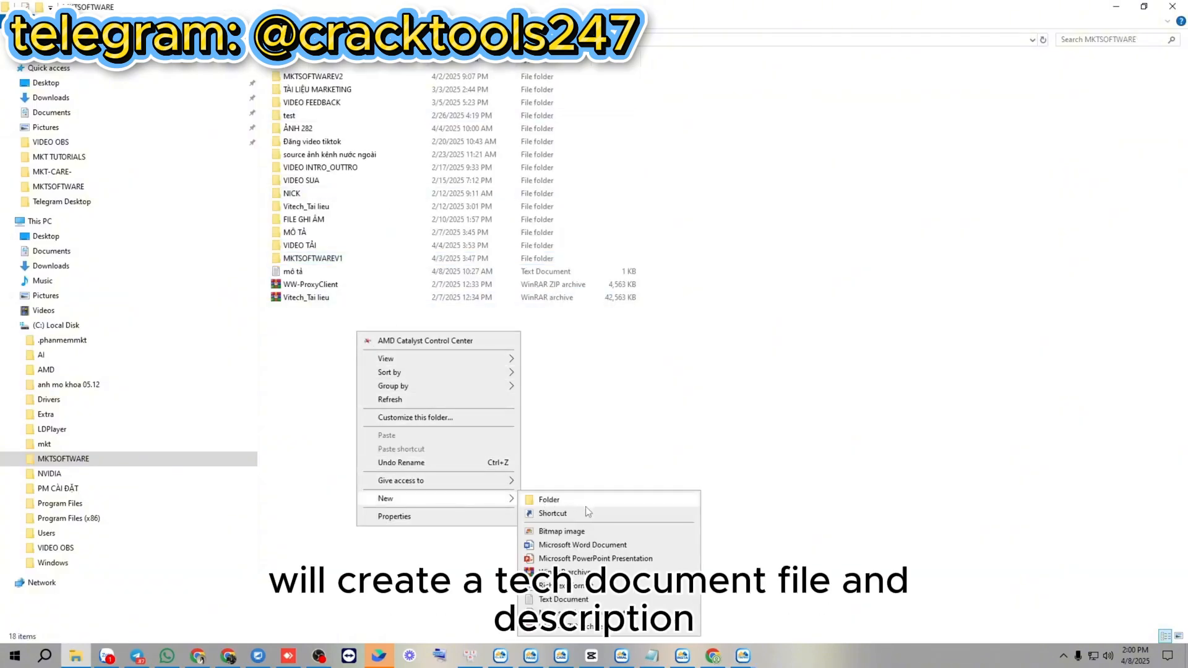
{"action": "left_click", "coordinate": [575, 598]}
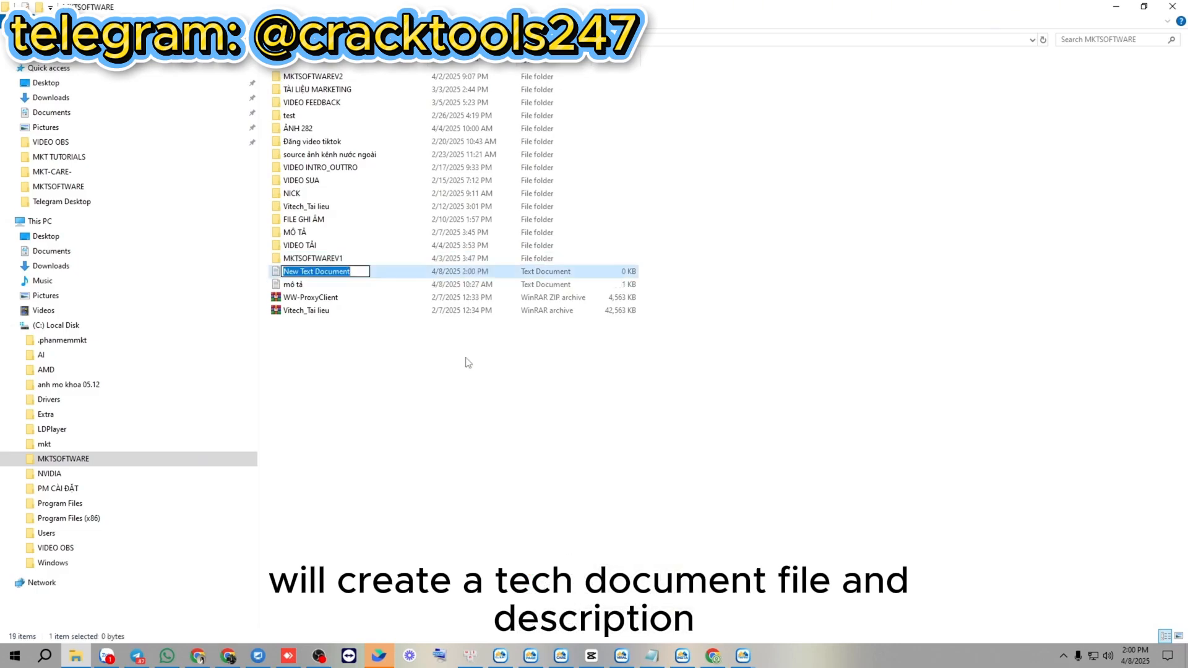
{"action": "type", "text": "descrip"}
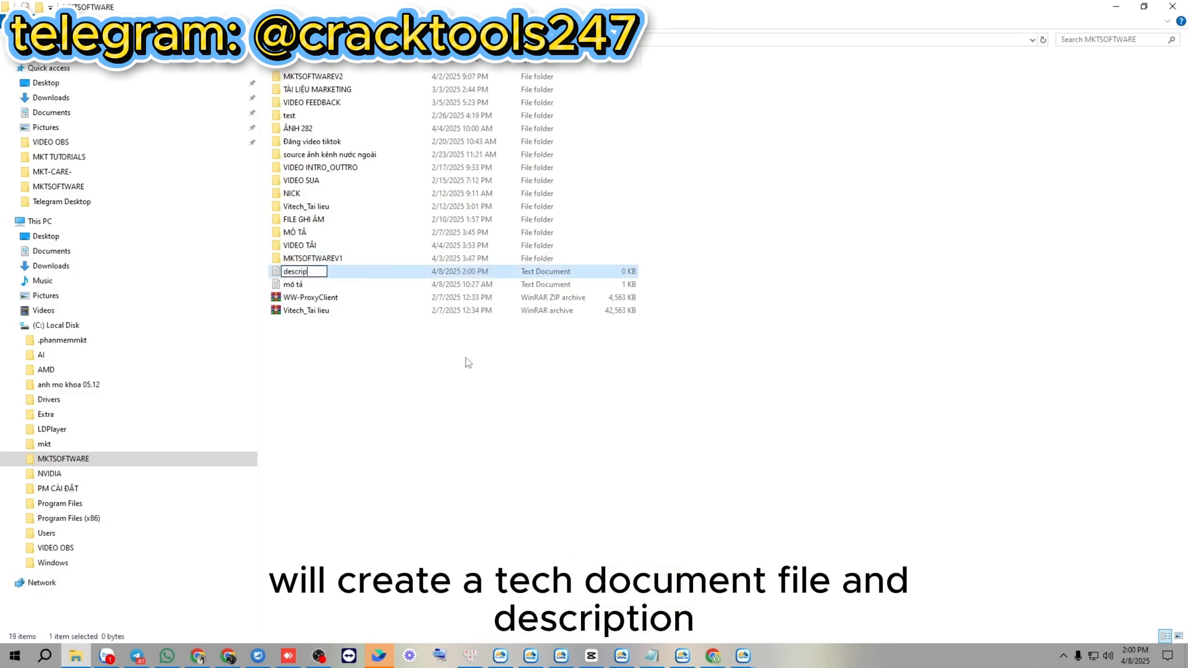
{"action": "type", "text": "tion"}
{"action": "key", "text": "Return"}
{"action": "key", "text": "Return"}
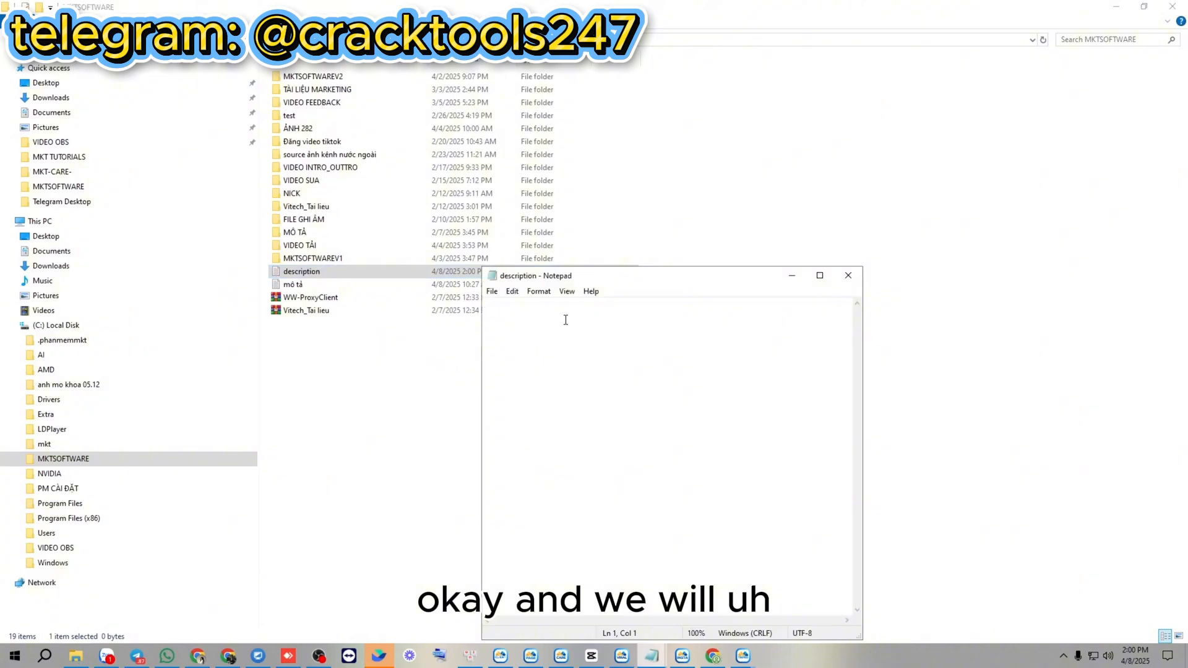
Write the spin text {Like for more|interesting video} in the description text document
{"action": "type", "text": "O"}
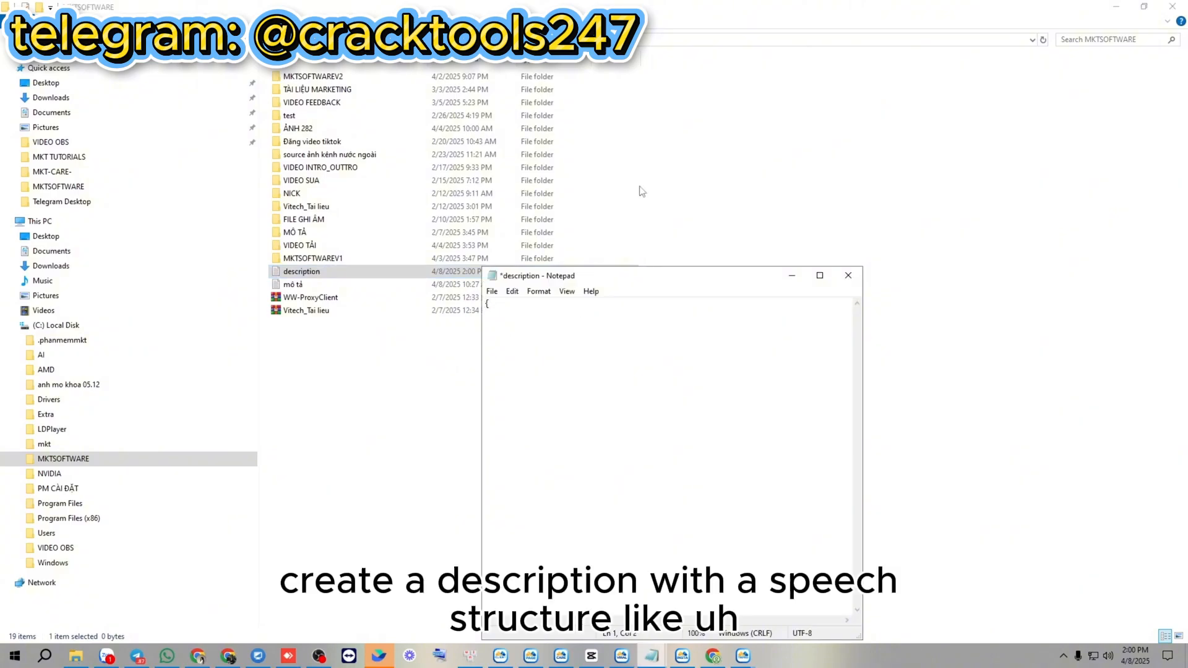
{"action": "left_click_drag", "start_coordinate": [658, 275], "coordinate": [675, 130]}
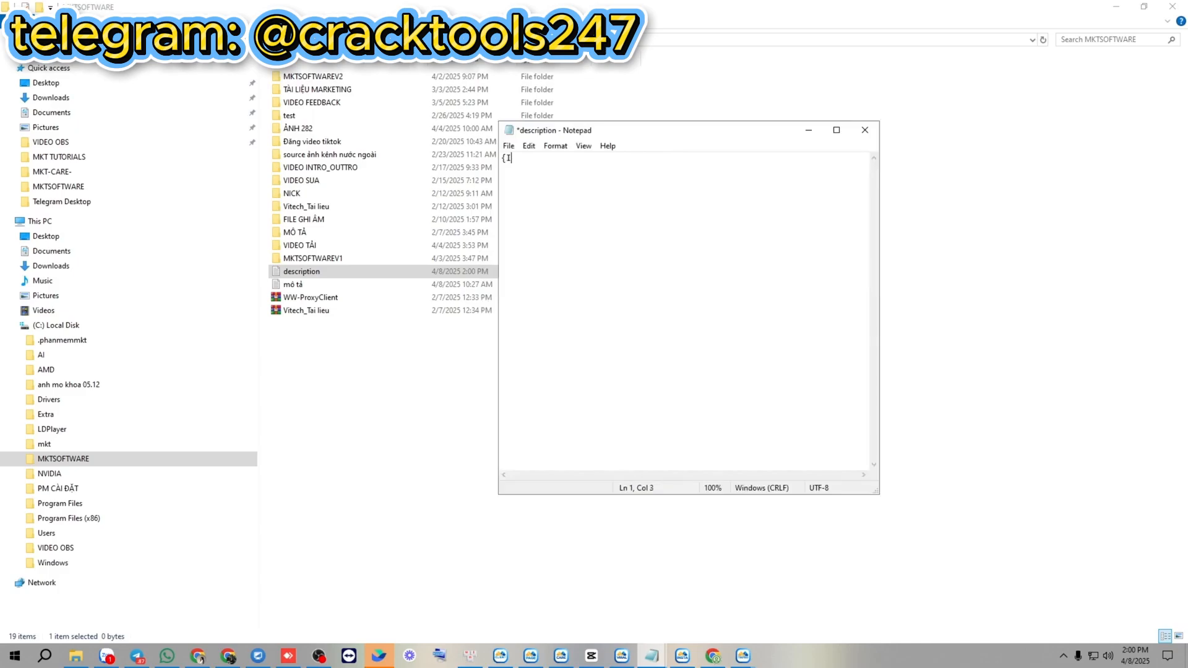
{"action": "type", "text": "Like for"}
{"action": "key", "text": "BackSpace"}
{"action": "type", "text": "nteresting video"}
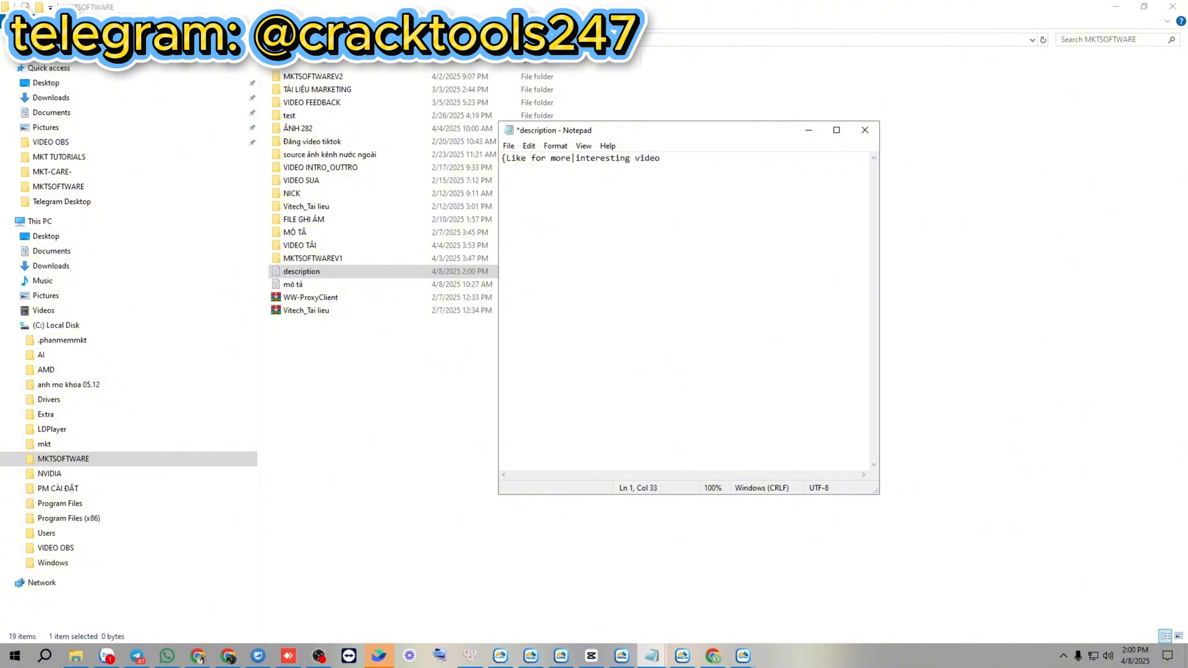
{"action": "type", "text": "}U"}
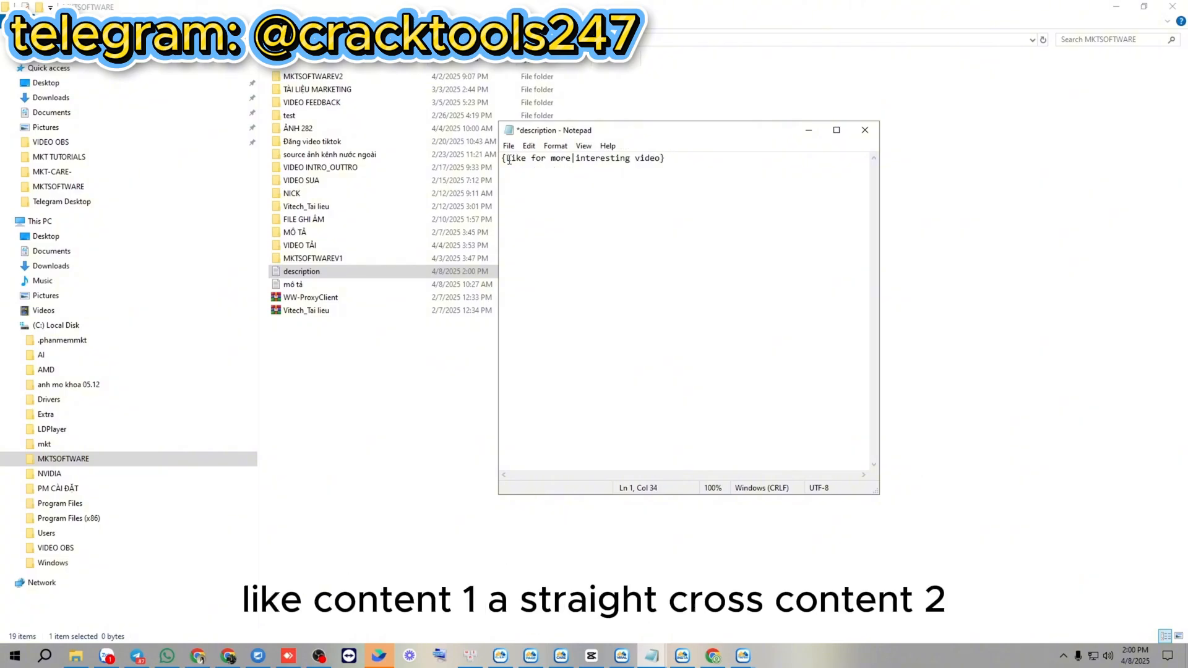
Save the description text document and close it
{"action": "left_click_drag", "start_coordinate": [507, 159], "coordinate": [647, 162]}
{"action": "left_click", "coordinate": [575, 159]}
{"action": "left_click", "coordinate": [714, 170]}
{"action": "key", "text": "ctrl+s"}
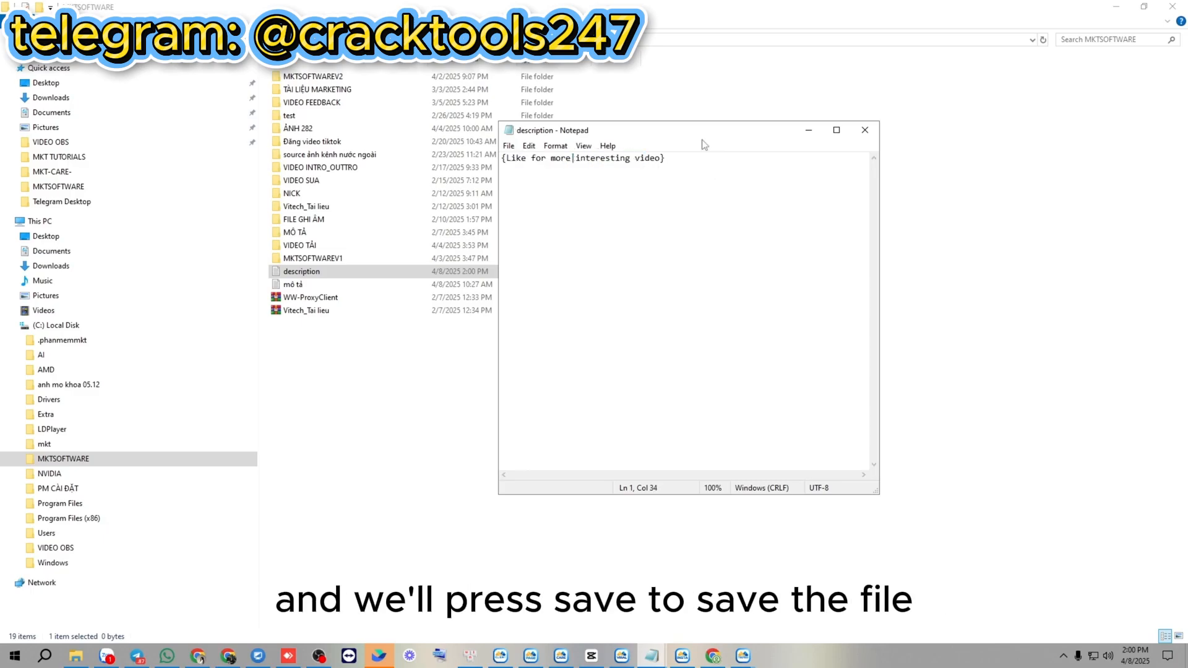
{"action": "left_click", "coordinate": [861, 130]}
Switch back to the TikTok marketing software and choose C:\MKTSOFTWARE\description.txt as the description file
{"action": "left_click", "coordinate": [743, 655]}
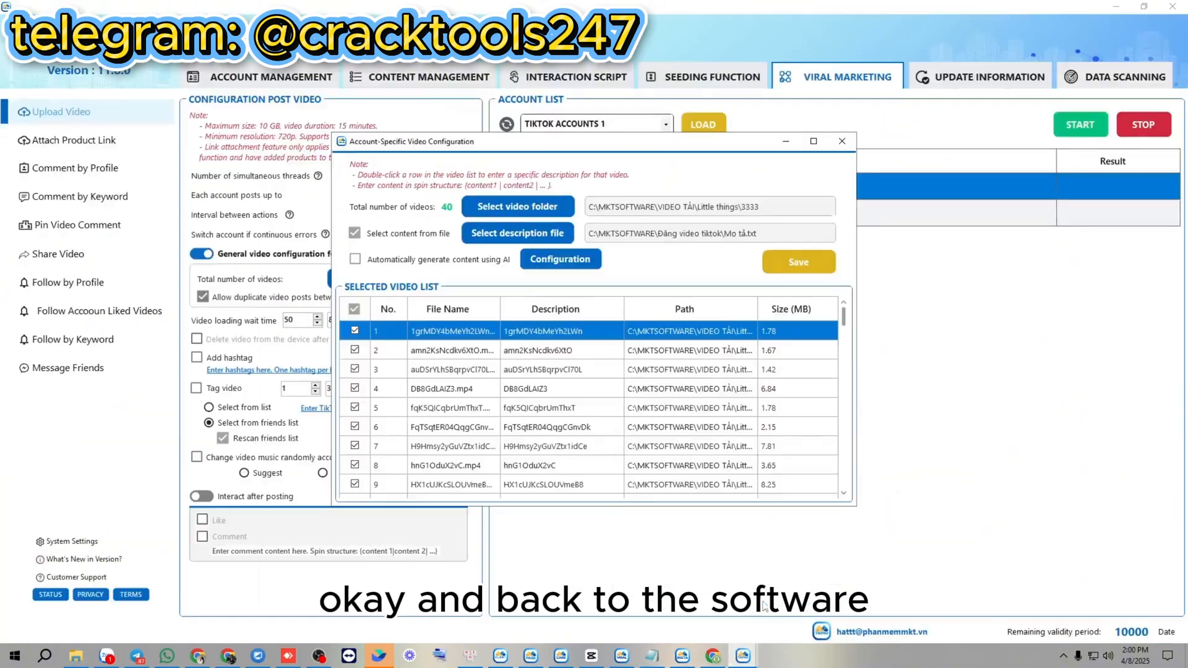
{"action": "left_click", "coordinate": [514, 234]}
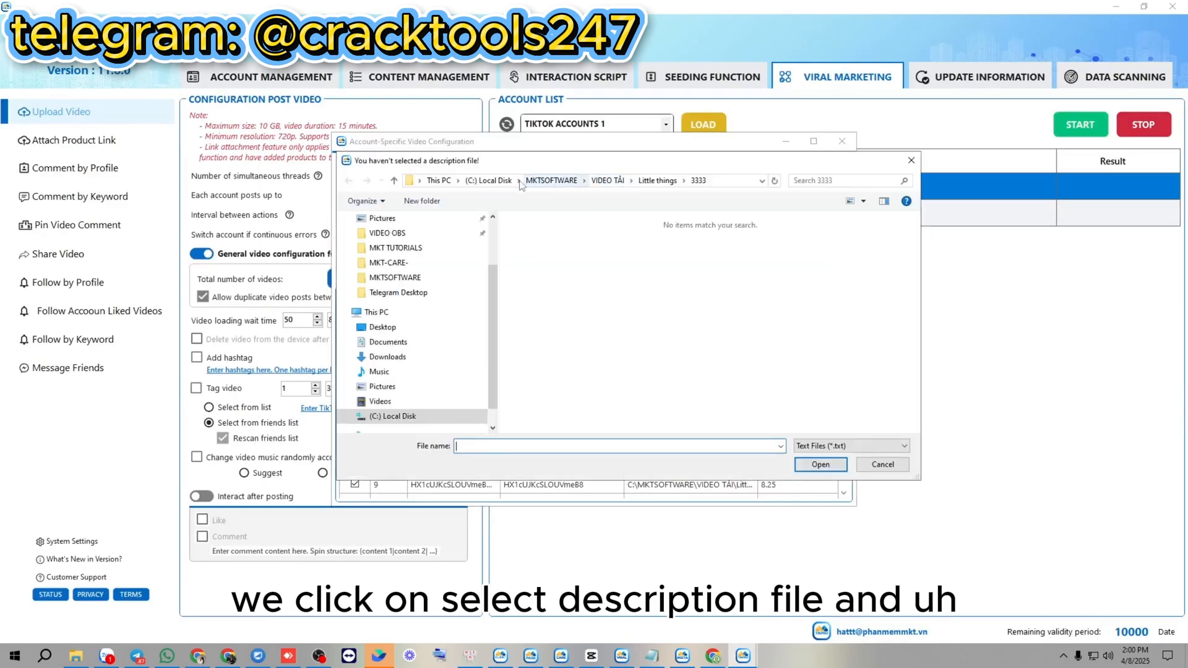
{"action": "left_click", "coordinate": [513, 182]}
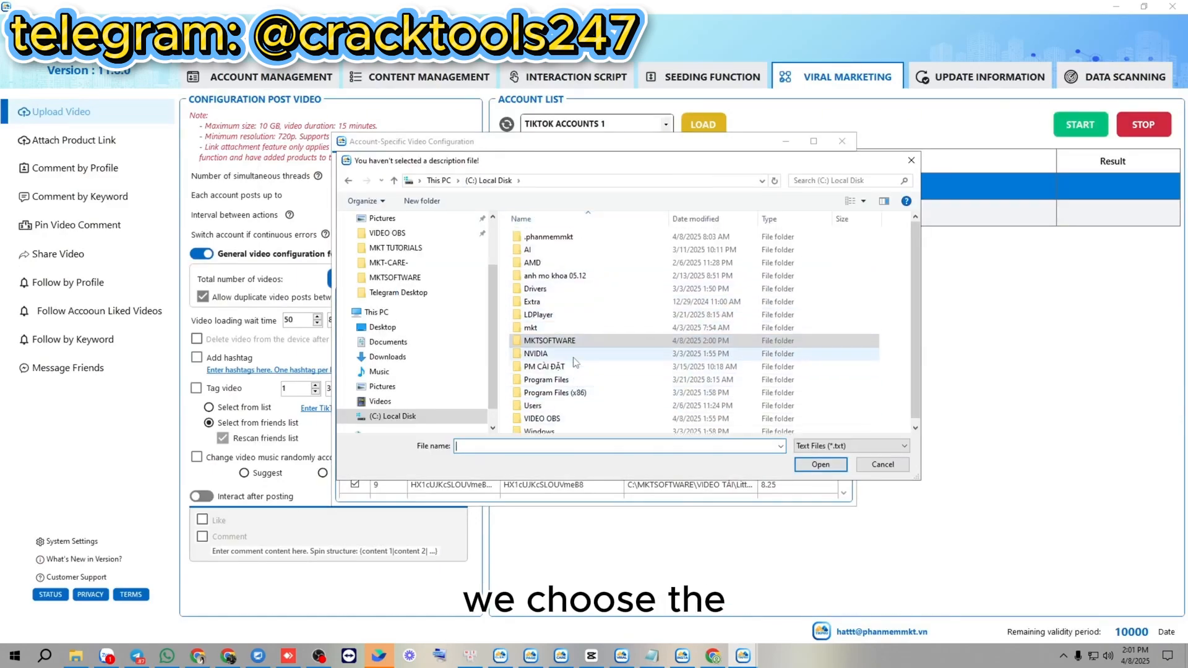
{"action": "double_click", "coordinate": [585, 337]}
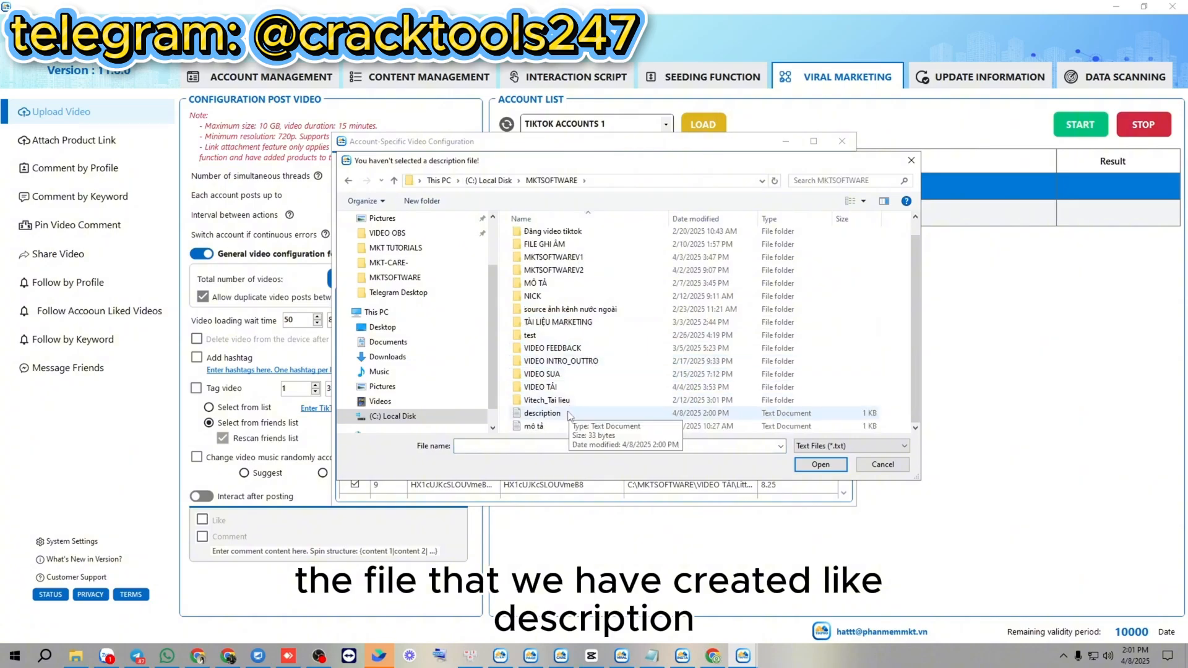
{"action": "double_click", "coordinate": [570, 414]}
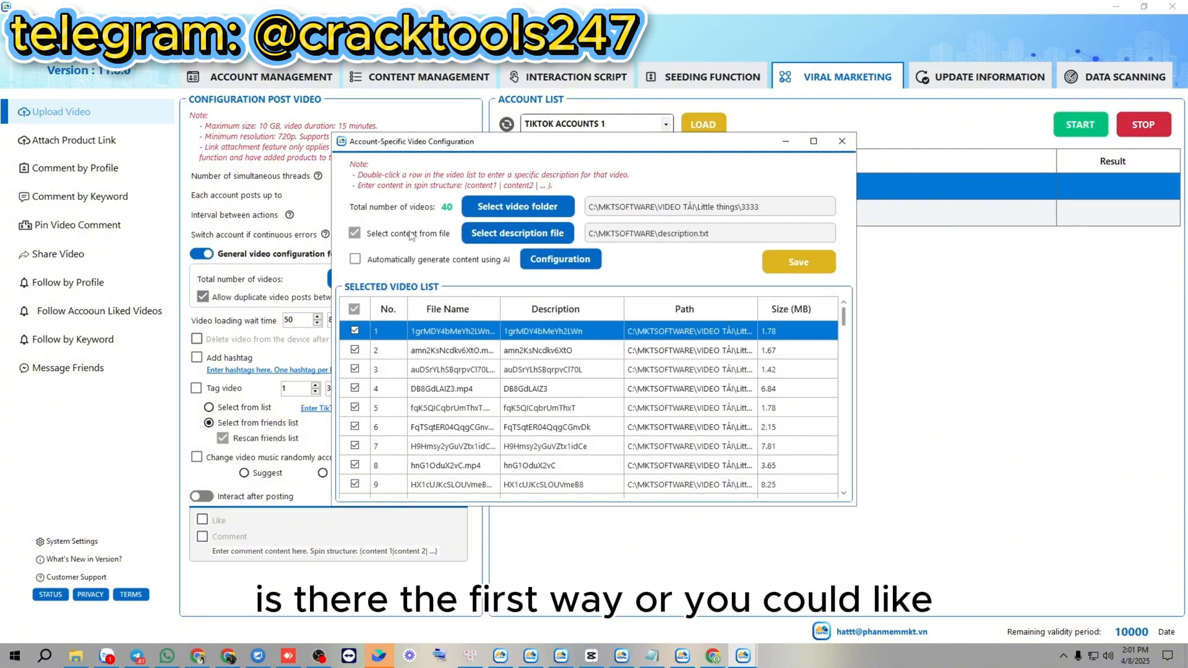
Turn off selecting content from a file and set the first video's description to "Interesting video"
{"action": "left_click", "coordinate": [354, 241]}
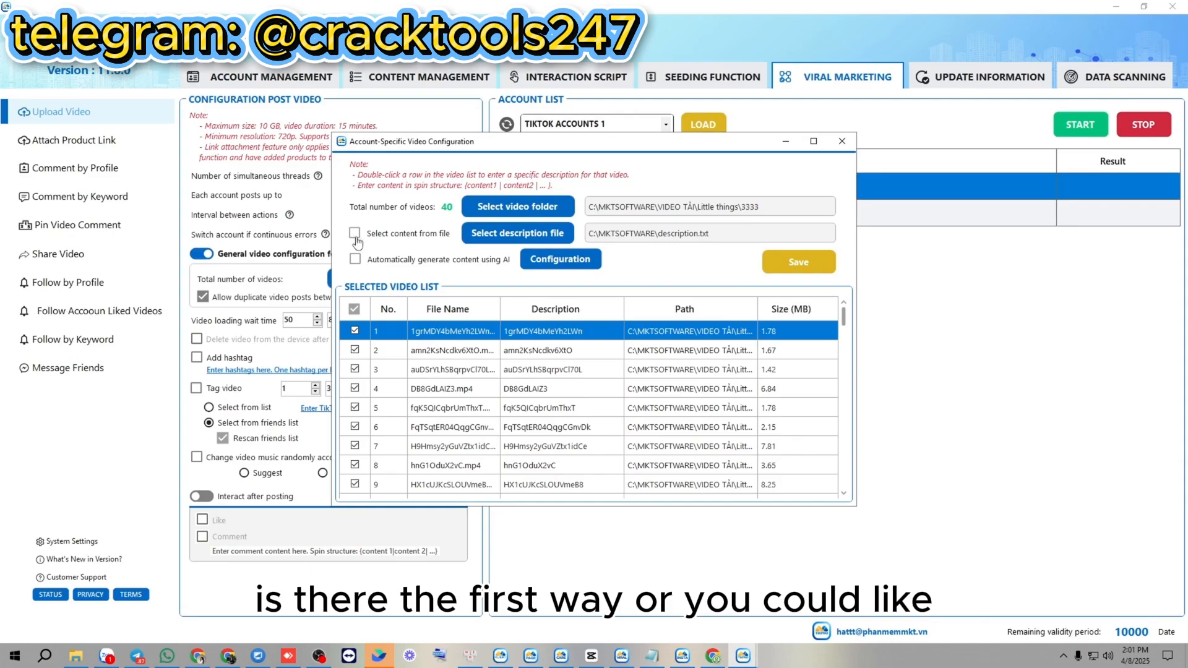
{"action": "double_click", "coordinate": [563, 332]}
{"action": "double_click", "coordinate": [563, 331]}
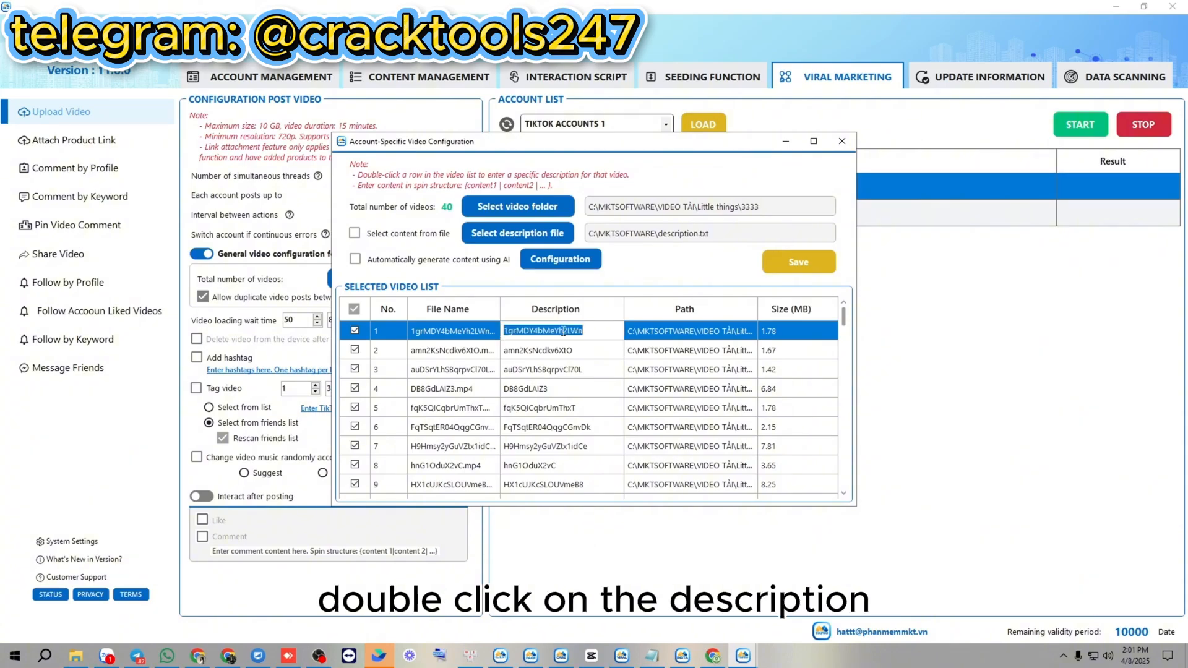
{"action": "left_click", "coordinate": [563, 331]}
{"action": "left_click_drag", "start_coordinate": [589, 331], "coordinate": [504, 340]}
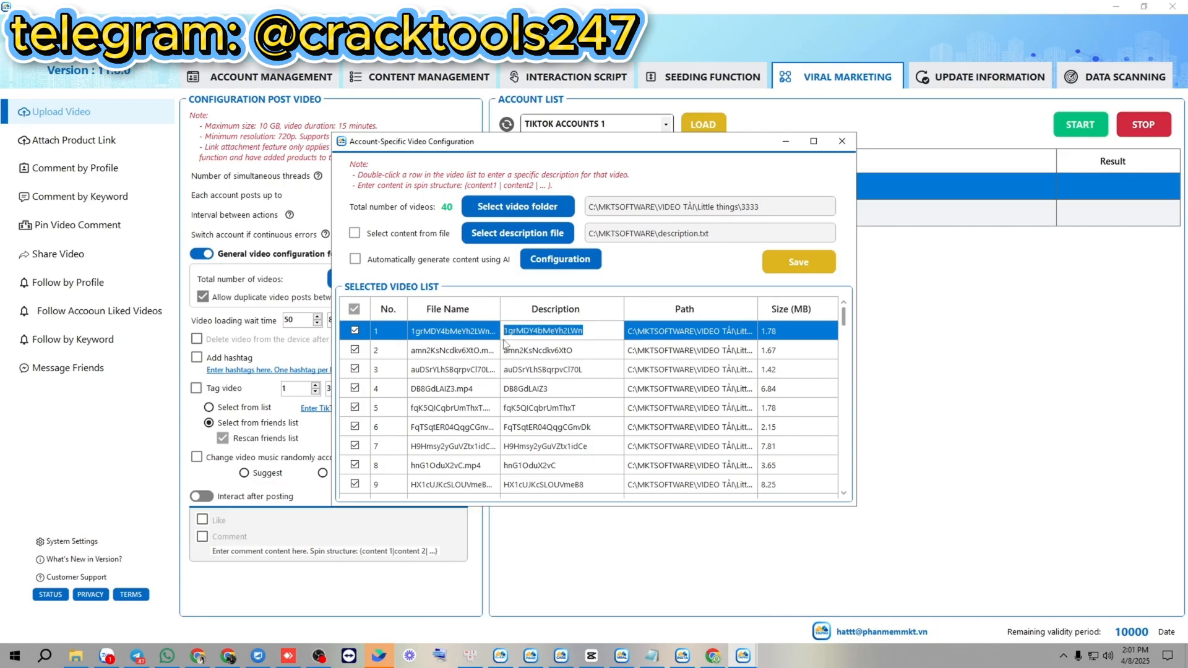
{"action": "type", "text": "Intere"}
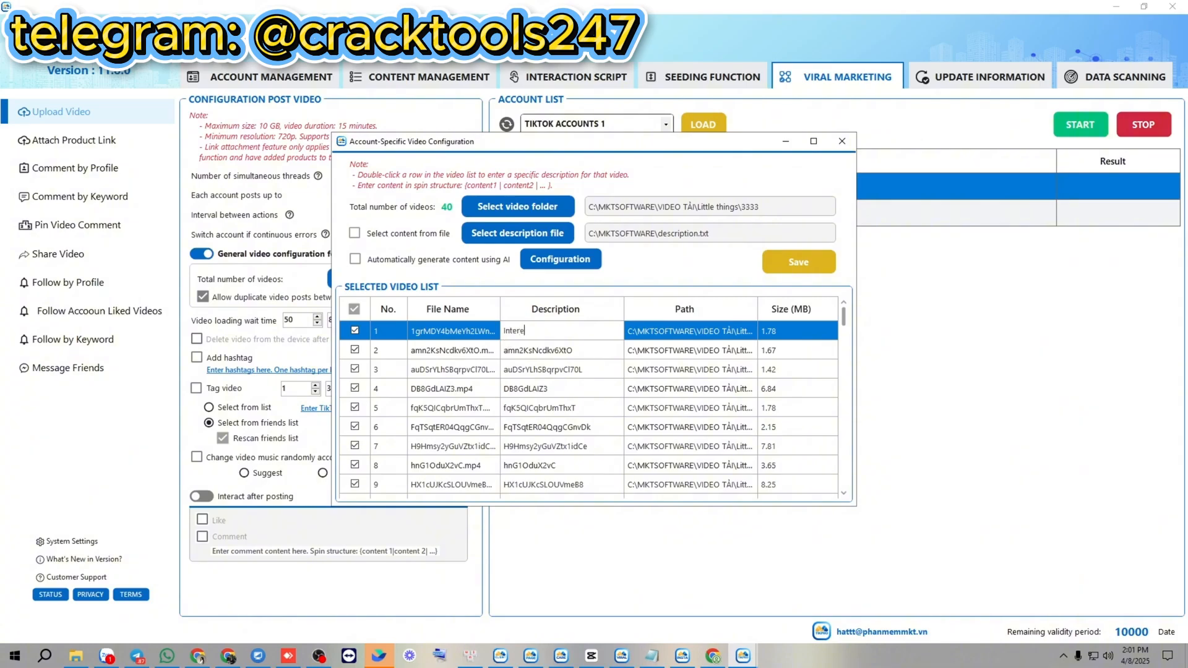
{"action": "type", "text": "sting video"}
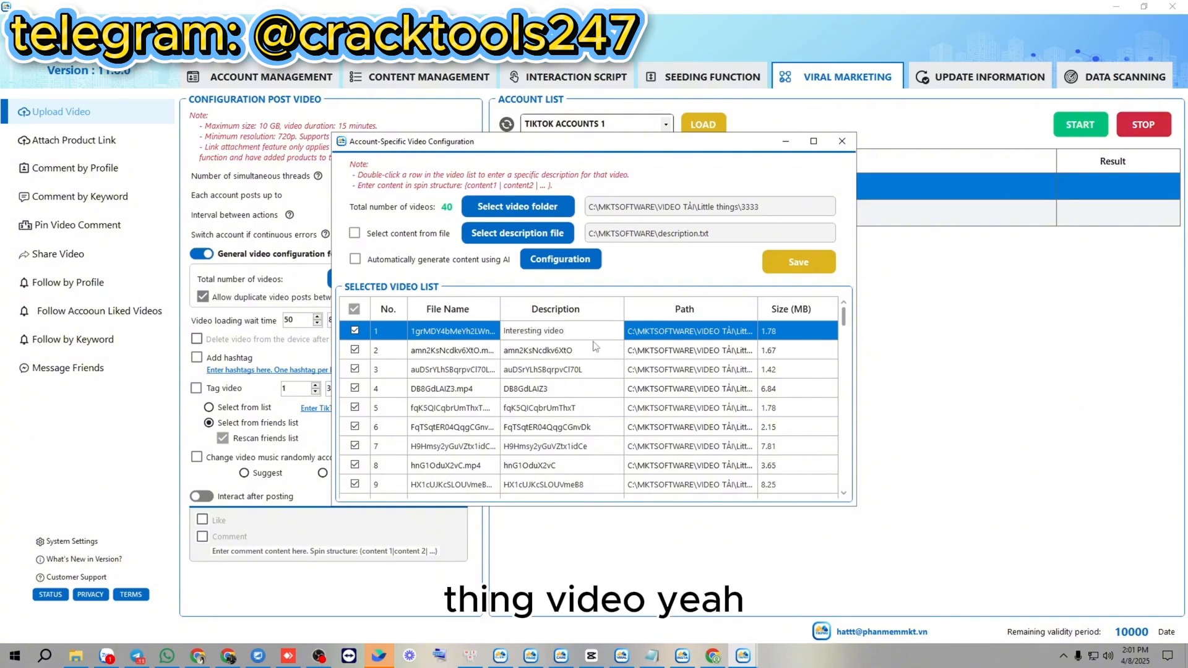
Replace the second video's description with "Like for more"
{"action": "double_click", "coordinate": [595, 347]}
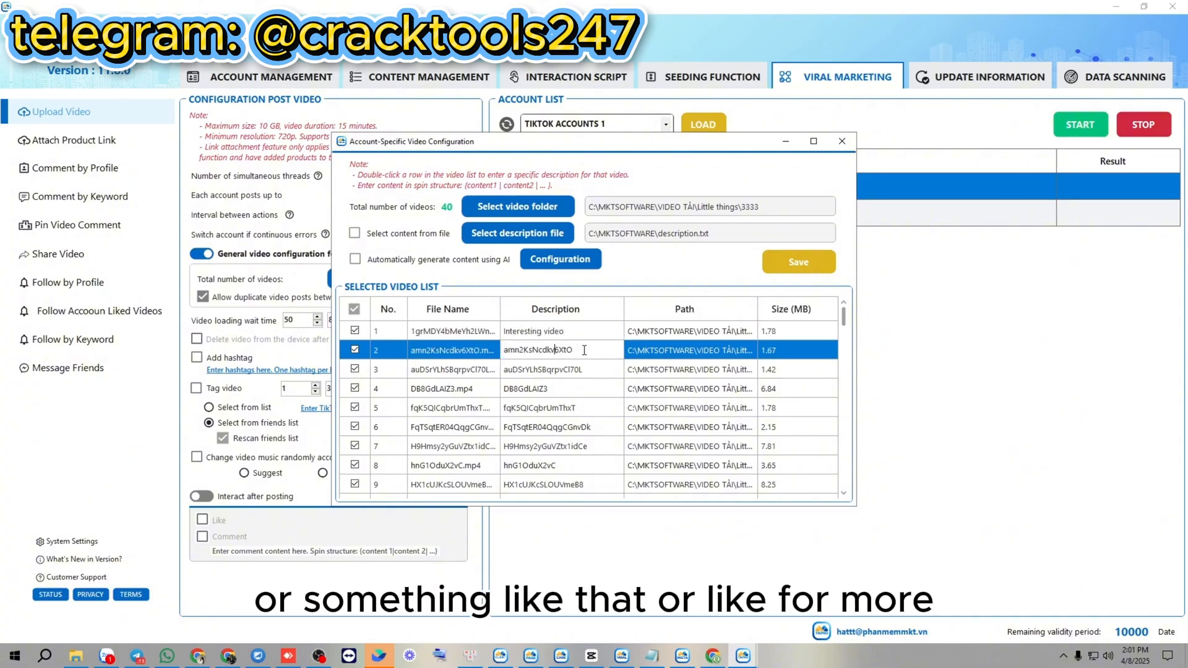
{"action": "left_click_drag", "start_coordinate": [573, 350], "coordinate": [508, 350]}
{"action": "type", "text": "Like for more"}
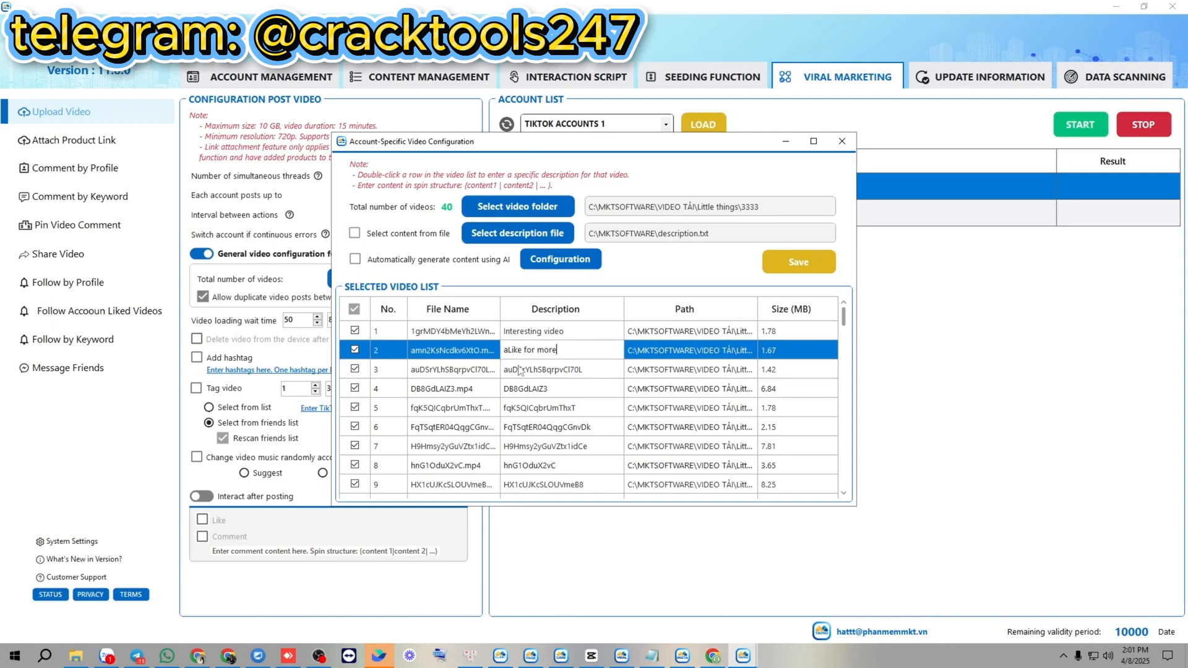
{"action": "left_click", "coordinate": [570, 390]}
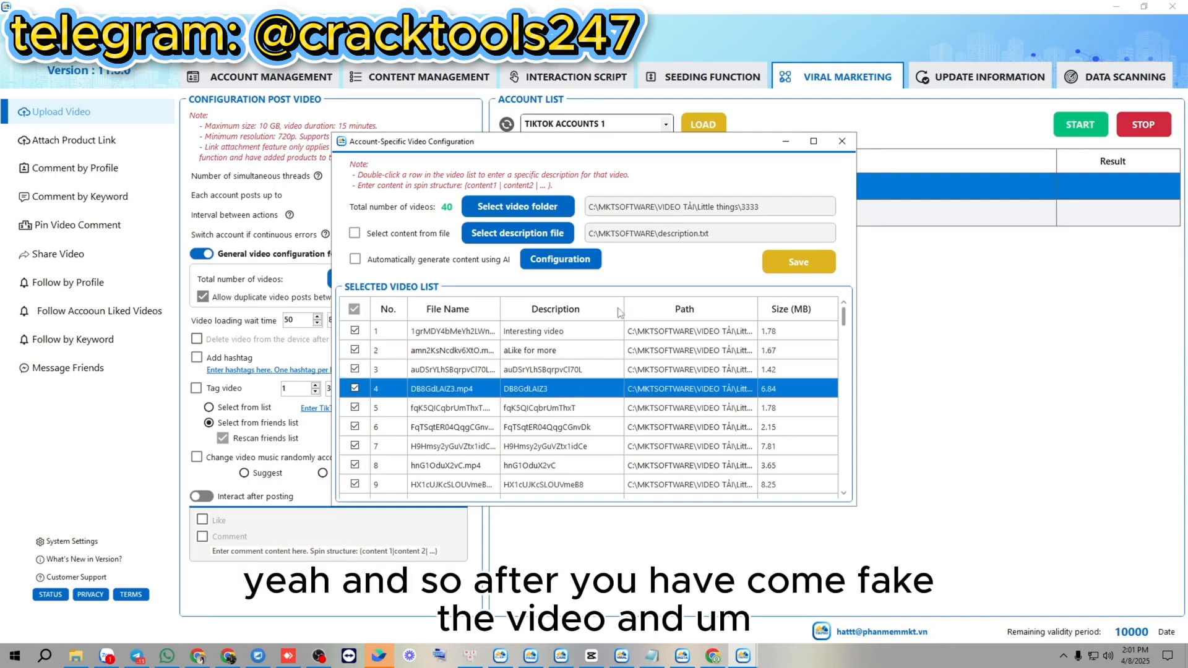
Deselect all 40 videos in the selected video list
{"action": "left_click", "coordinate": [354, 313]}
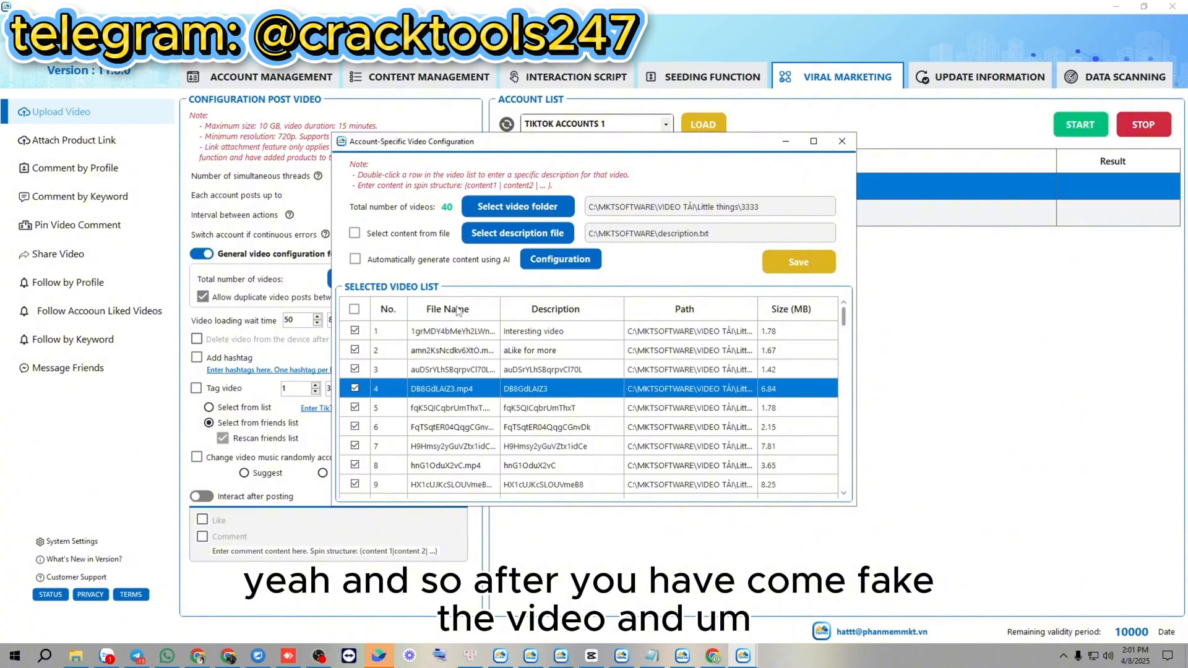
{"action": "left_click", "coordinate": [353, 310]}
{"action": "left_click", "coordinate": [354, 309]}
{"action": "left_click_drag", "start_coordinate": [423, 331], "coordinate": [463, 494]}
{"action": "right_click", "coordinate": [464, 495]}
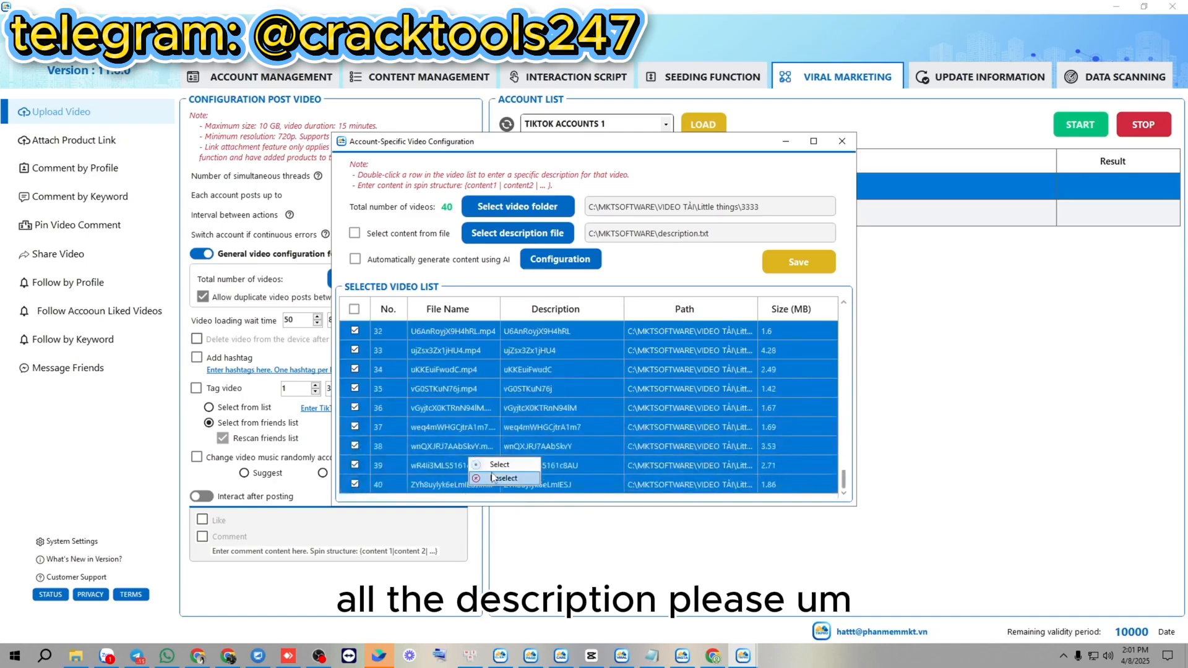
{"action": "left_click", "coordinate": [489, 477]}
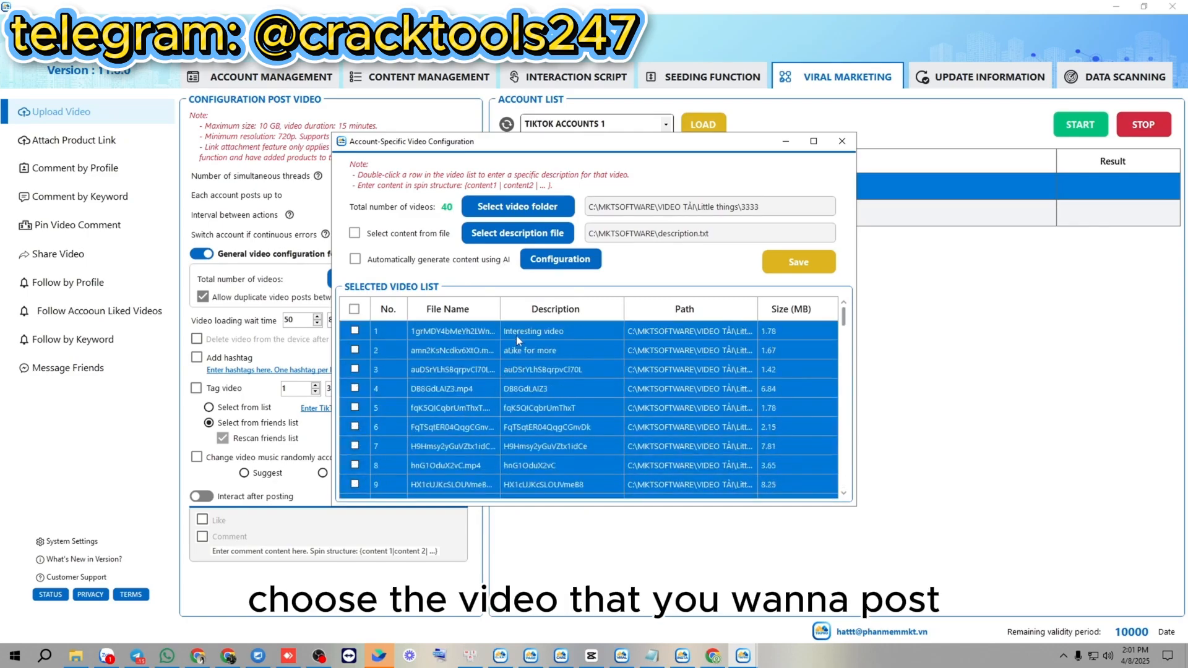
Mark only videos 1 to 9 for posting, then save and close the general video configuration
{"action": "left_click_drag", "start_coordinate": [516, 335], "coordinate": [499, 484]}
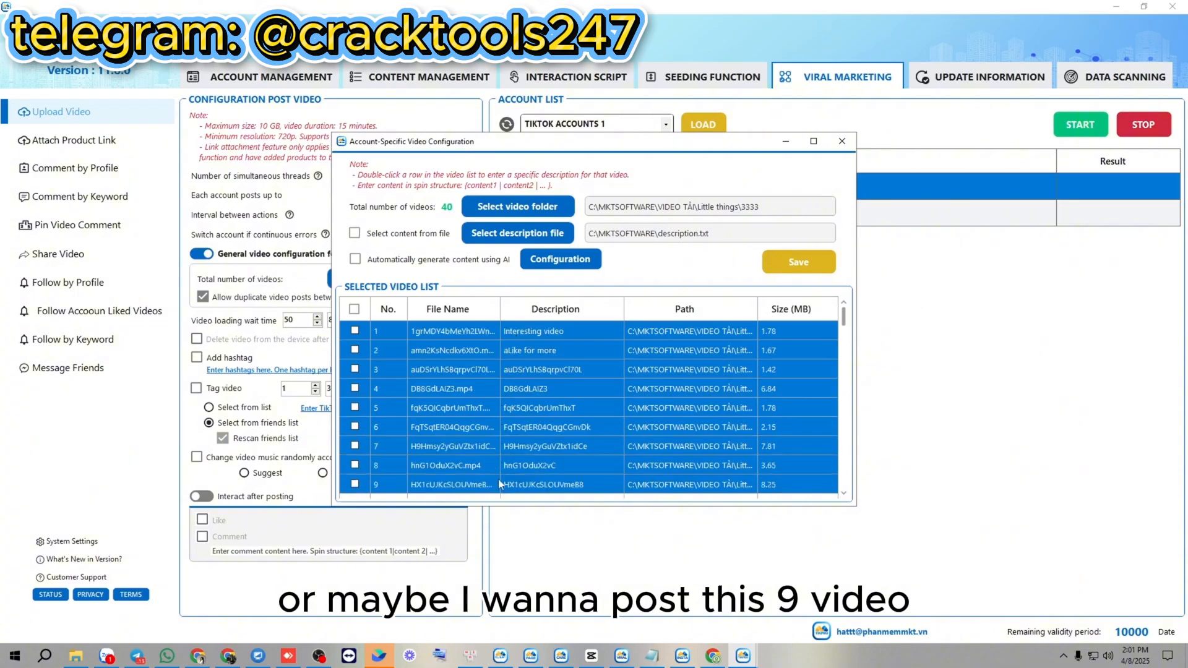
{"action": "right_click", "coordinate": [469, 382]}
{"action": "left_click", "coordinate": [489, 387]}
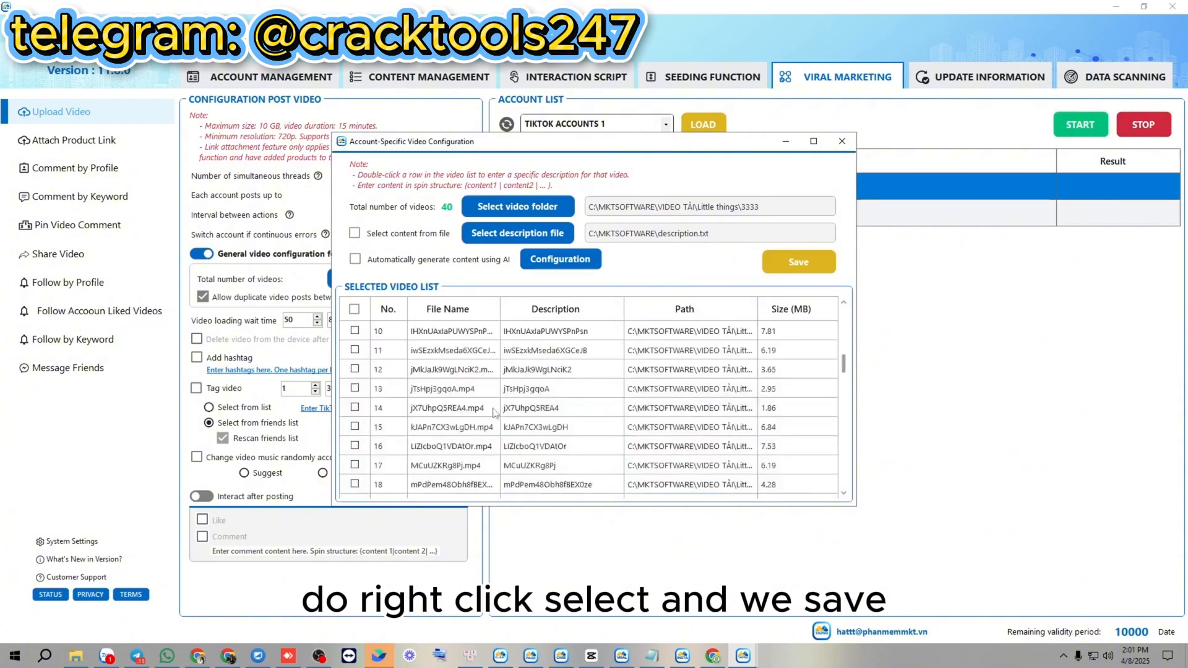
{"action": "left_click", "coordinate": [810, 262]}
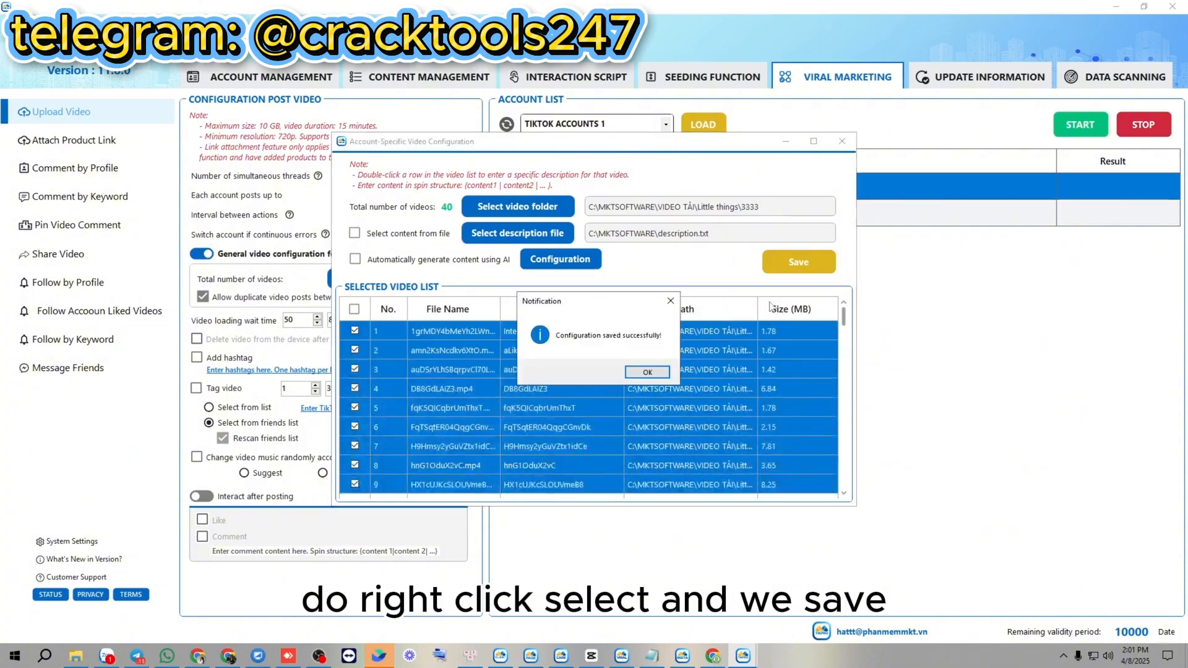
{"action": "left_click", "coordinate": [649, 373]}
{"action": "left_click", "coordinate": [842, 141]}
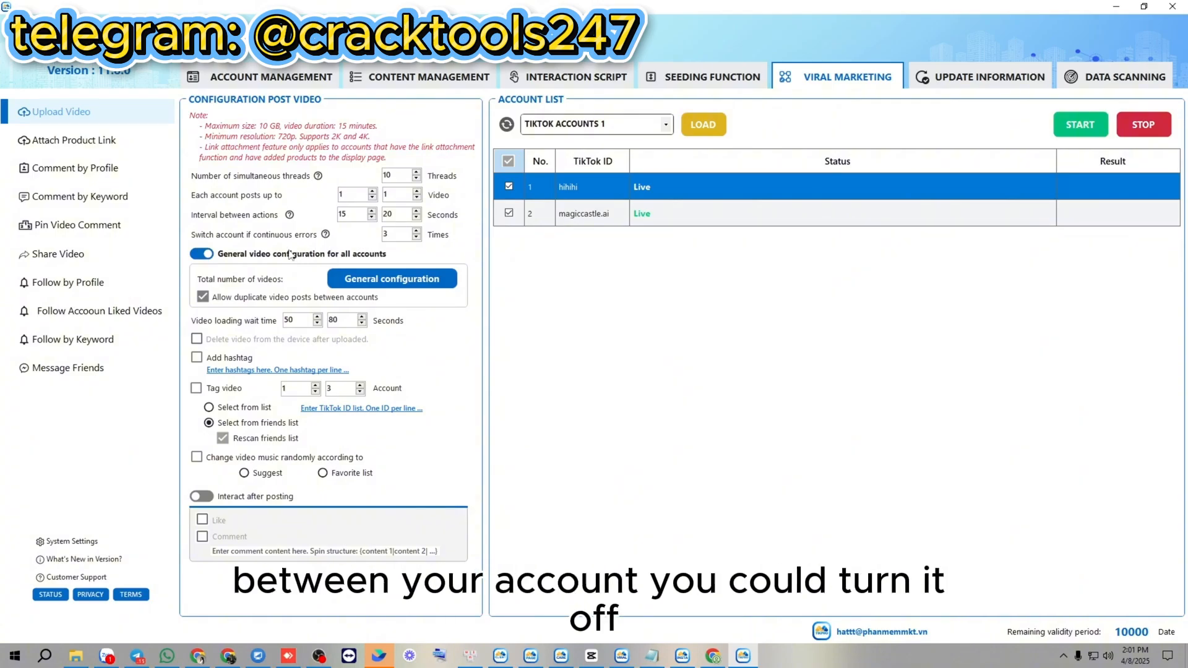
Turn off the general video configuration for all accounts and choose C:\MKTSOFTWARE\VIDEO TẢI\4444 as the first account's video folder
{"action": "left_click", "coordinate": [199, 255]}
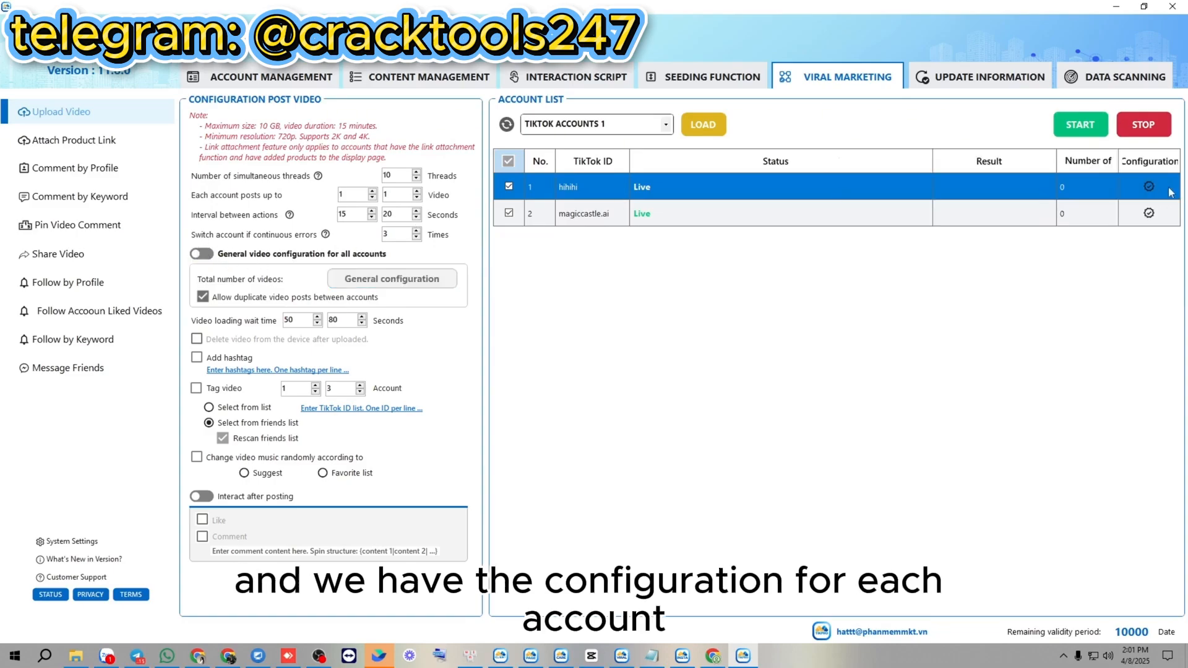
{"action": "left_click", "coordinate": [1149, 186]}
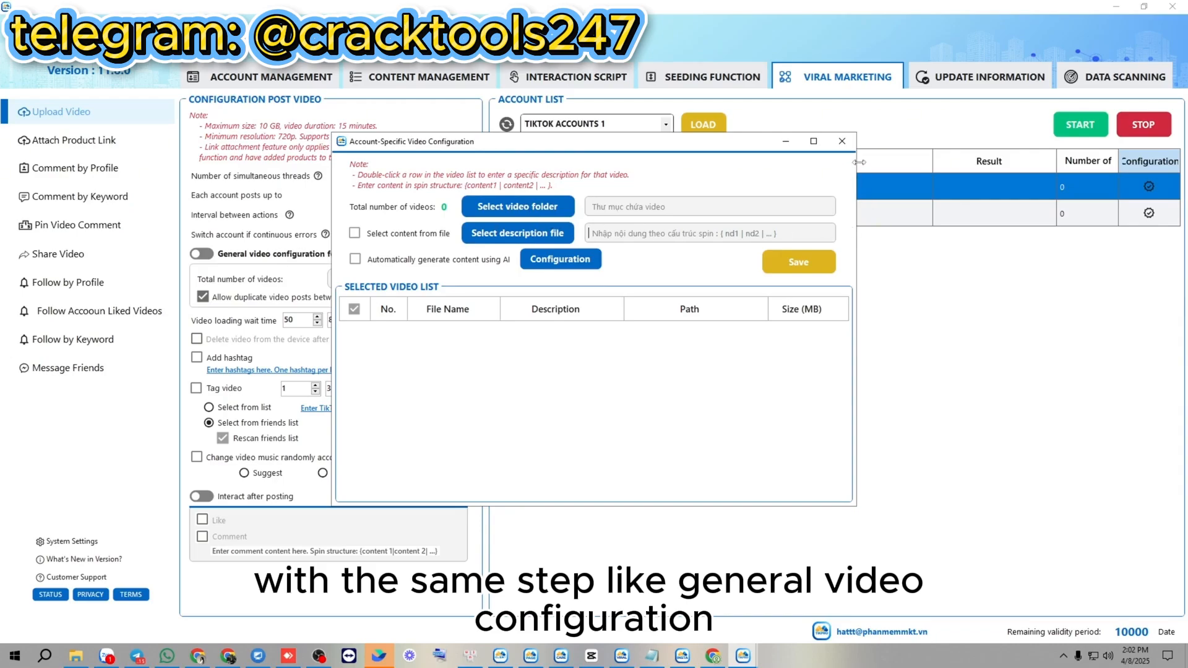
{"action": "left_click", "coordinate": [520, 210]}
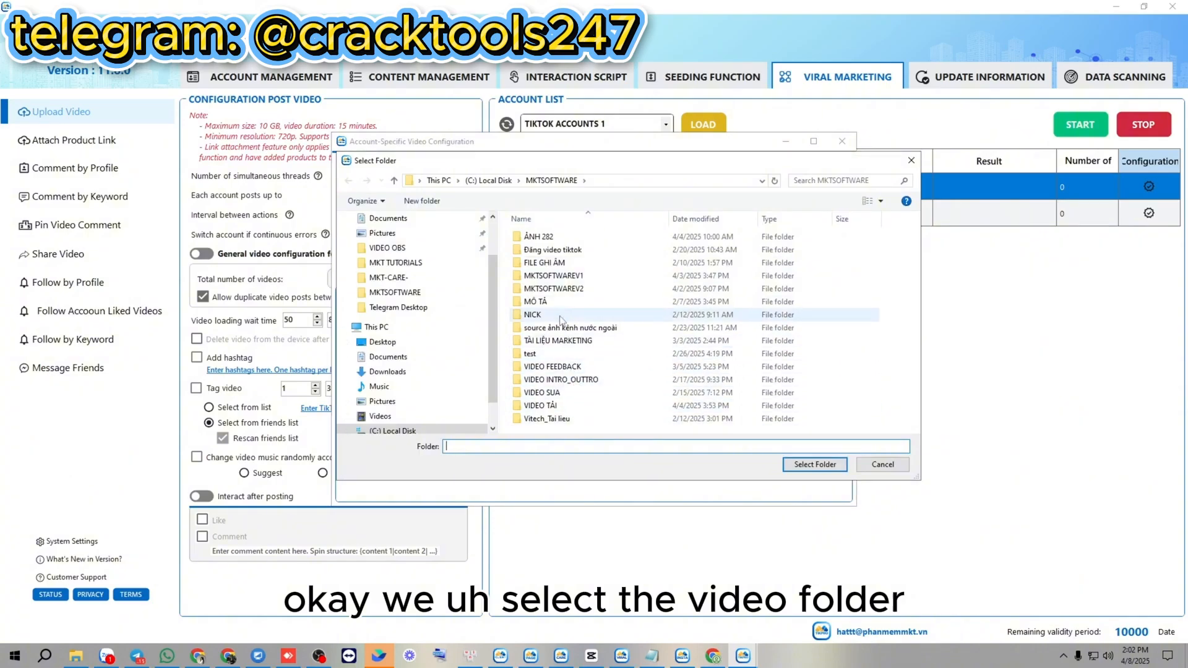
{"action": "double_click", "coordinate": [557, 405]}
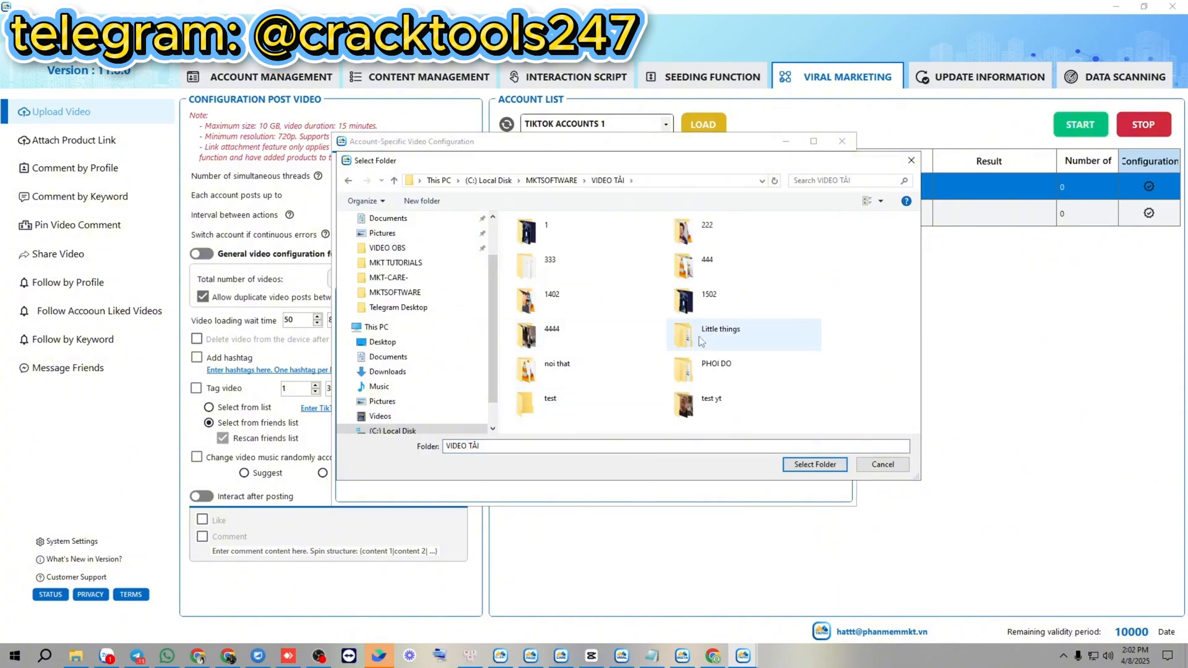
{"action": "double_click", "coordinate": [588, 336]}
{"action": "left_click", "coordinate": [829, 464]}
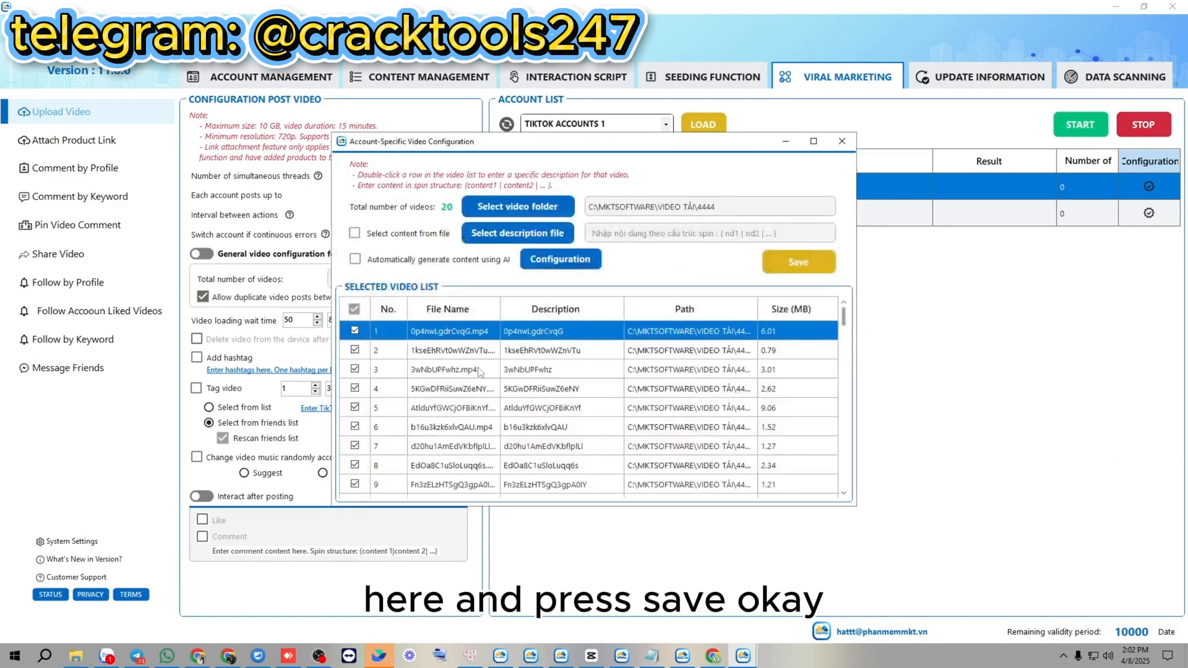
Save the first account's video configuration and close it
{"action": "left_click", "coordinate": [801, 260]}
{"action": "left_click", "coordinate": [673, 370]}
{"action": "left_click", "coordinate": [842, 141]}
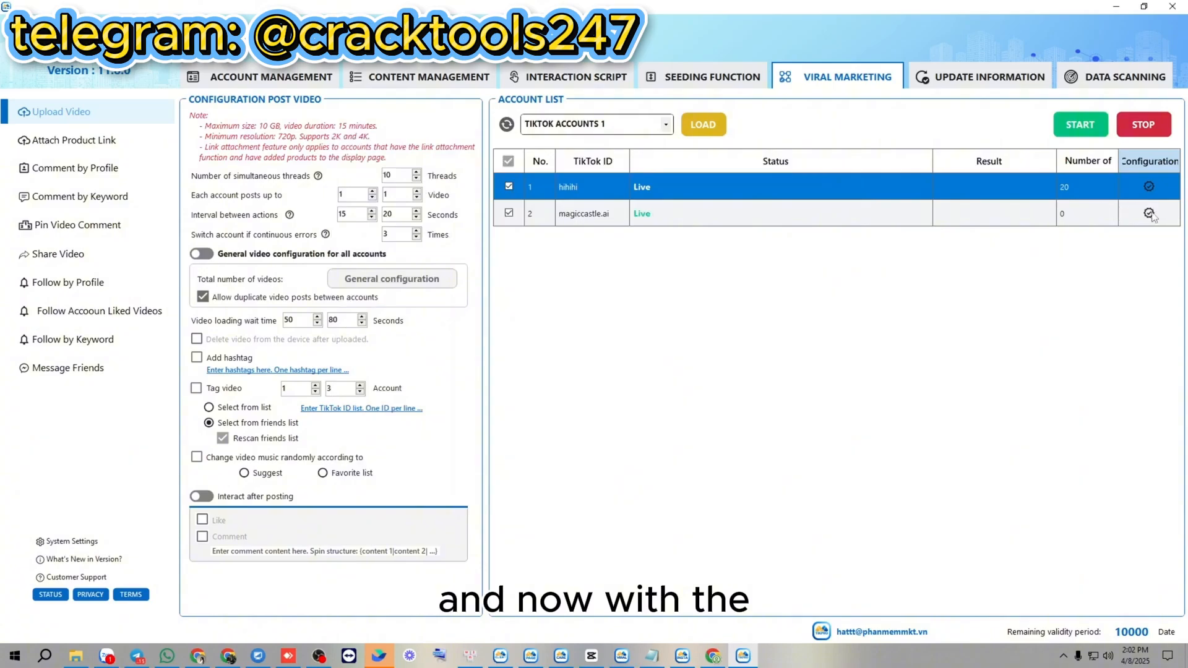
Choose C:\MKTSOFTWARE\VIDEO TẢI\noi that as the second account's video folder
{"action": "left_click", "coordinate": [1149, 213]}
{"action": "left_click", "coordinate": [537, 235]}
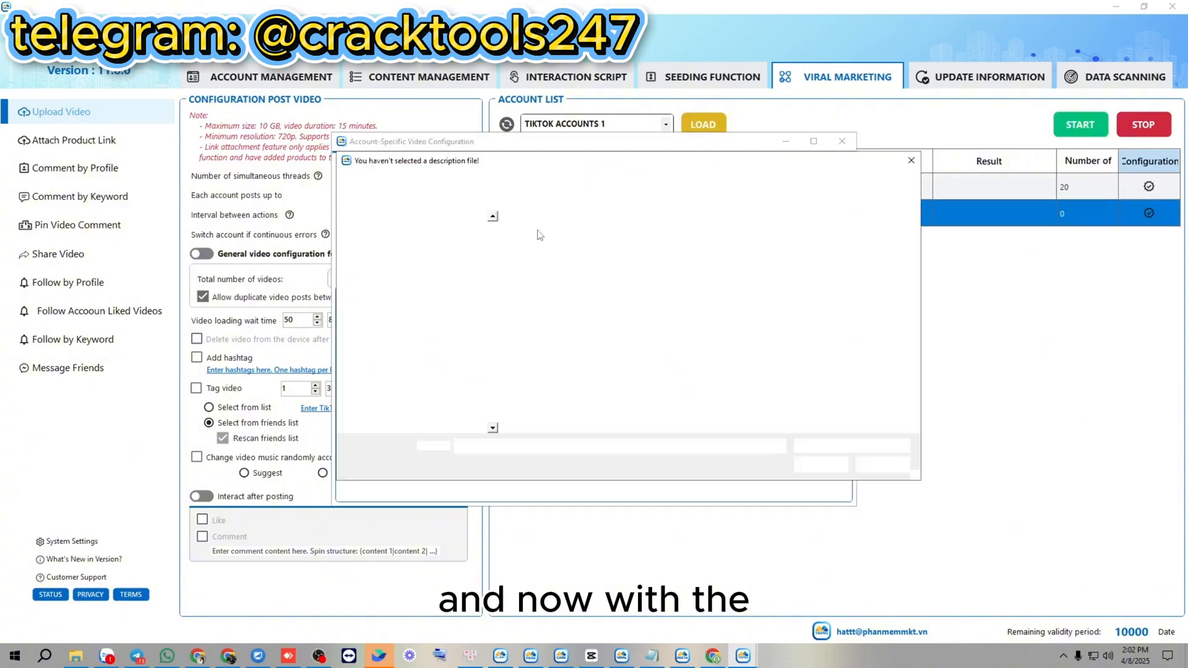
{"action": "left_click", "coordinate": [910, 159]}
{"action": "left_click", "coordinate": [578, 206]}
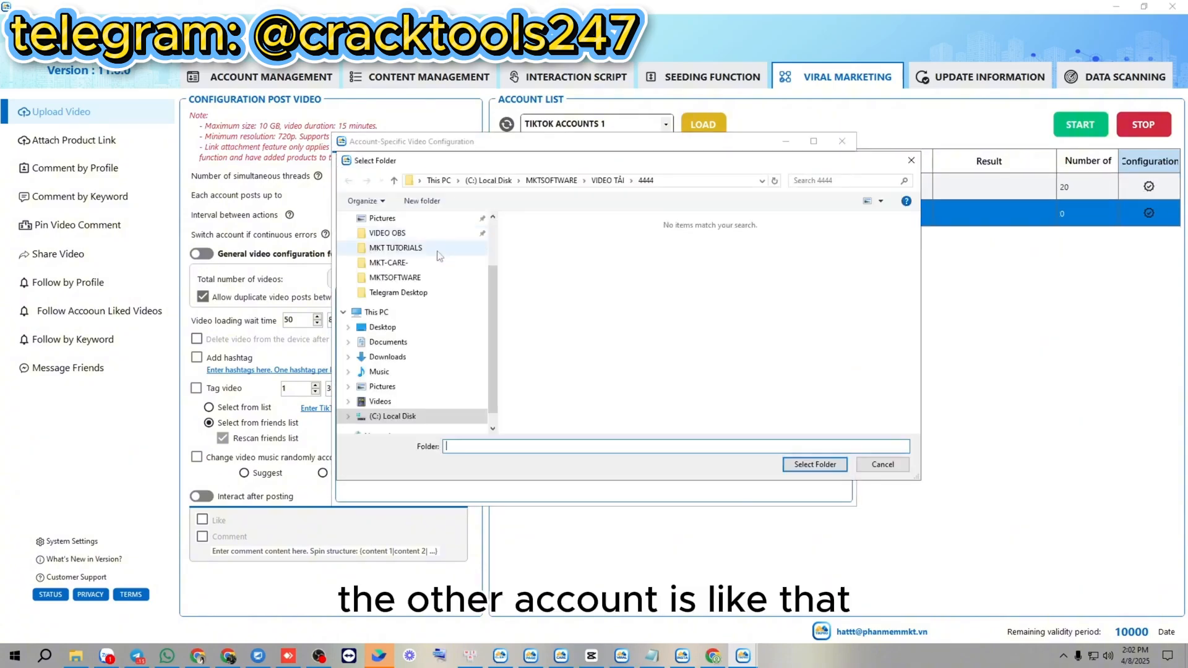
{"action": "left_click", "coordinate": [607, 181]}
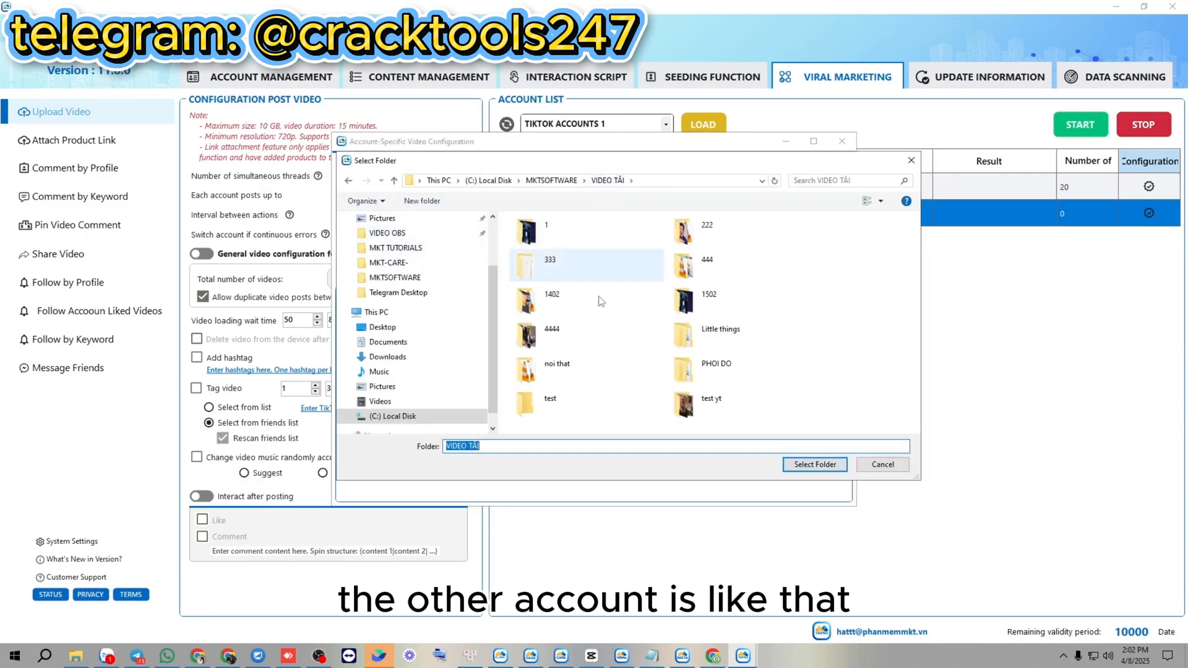
{"action": "left_click", "coordinate": [588, 362]}
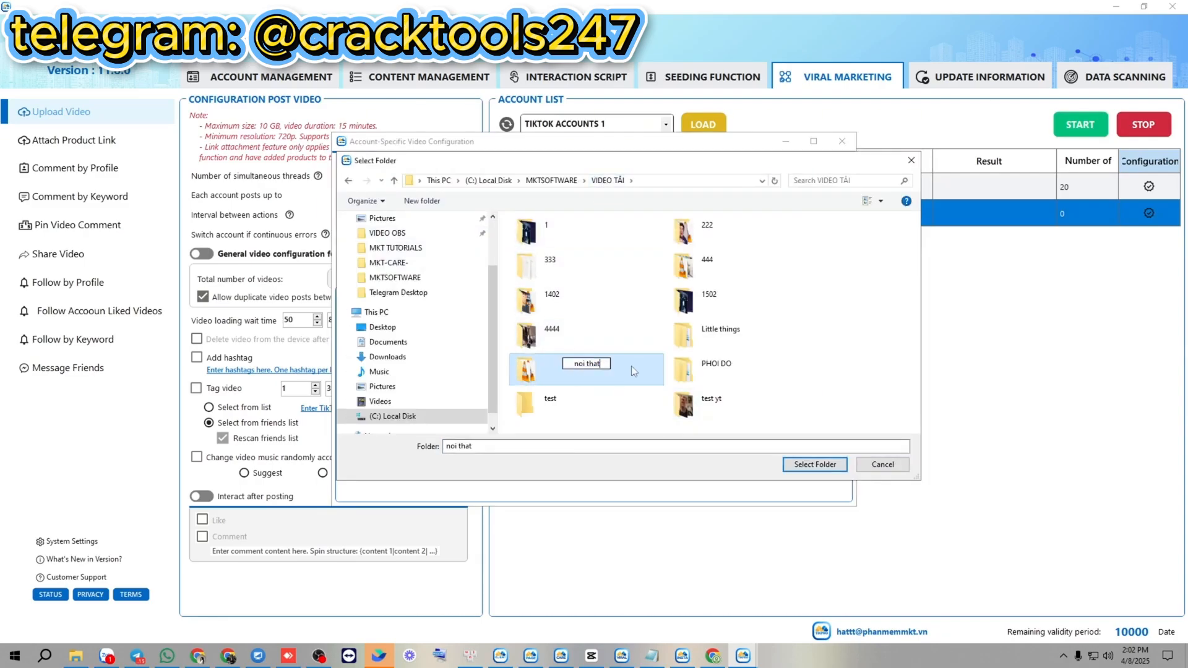
{"action": "double_click", "coordinate": [603, 365]}
{"action": "left_click", "coordinate": [807, 465]}
Save the second account's video configuration and close it
{"action": "left_click", "coordinate": [793, 267]}
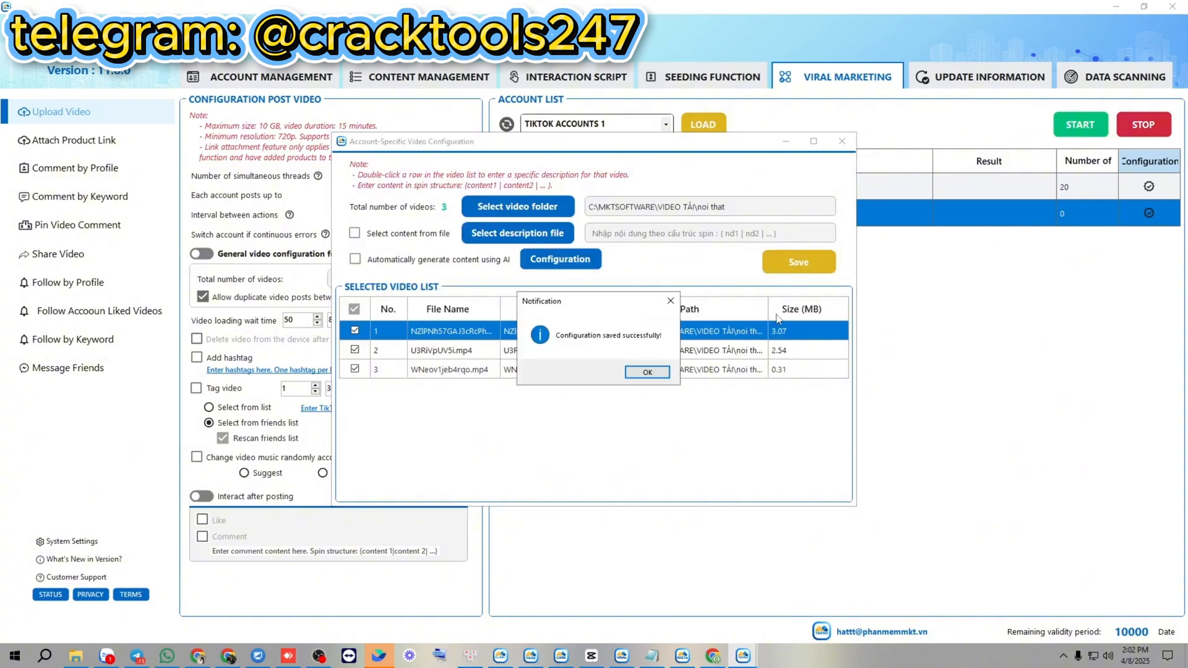
{"action": "left_click", "coordinate": [647, 371]}
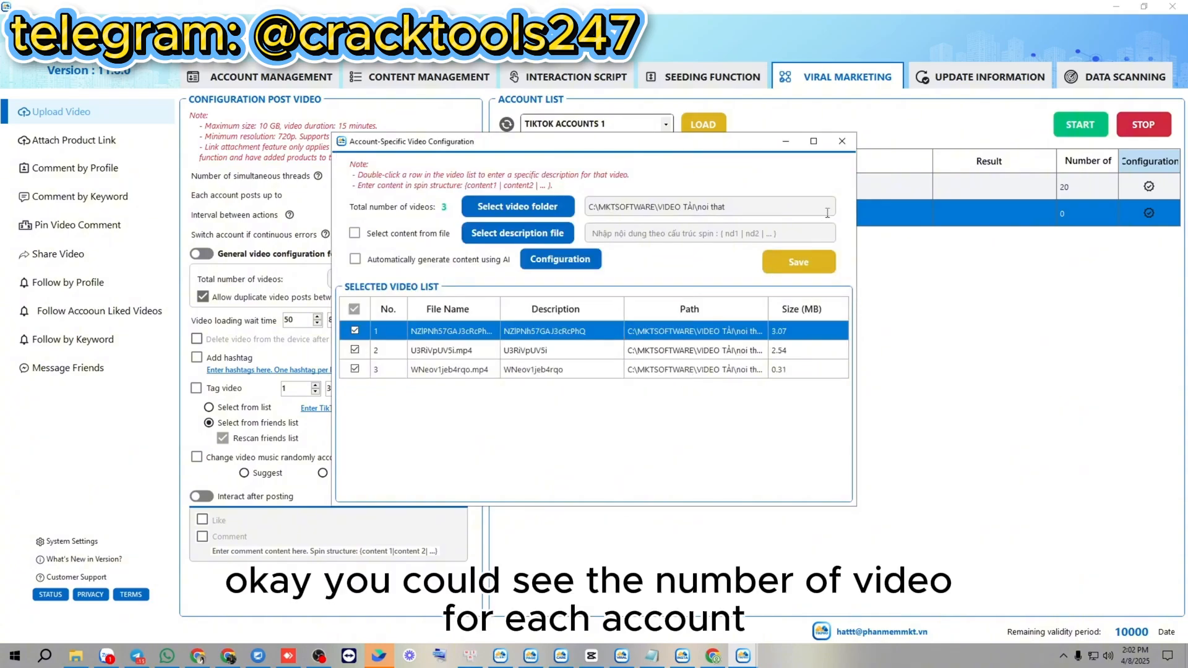
{"action": "left_click", "coordinate": [842, 141]}
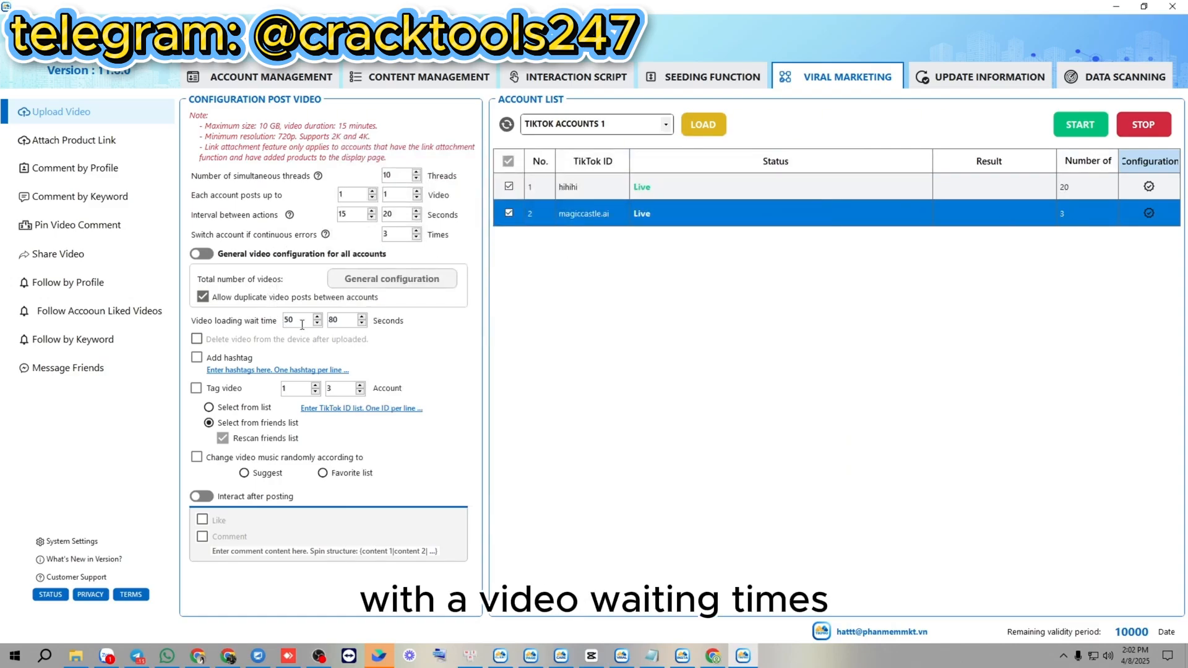
Set the video loading wait time to 30 to 50 seconds
{"action": "left_click_drag", "start_coordinate": [288, 325], "coordinate": [273, 327]}
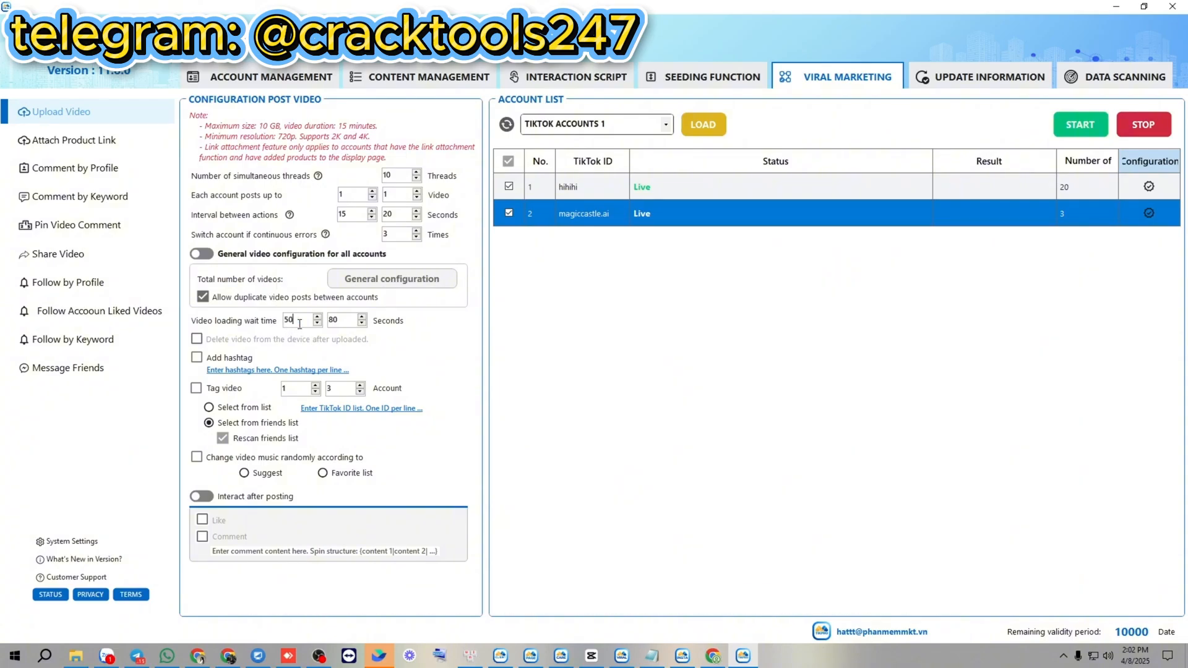
{"action": "left_click", "coordinate": [288, 320]}
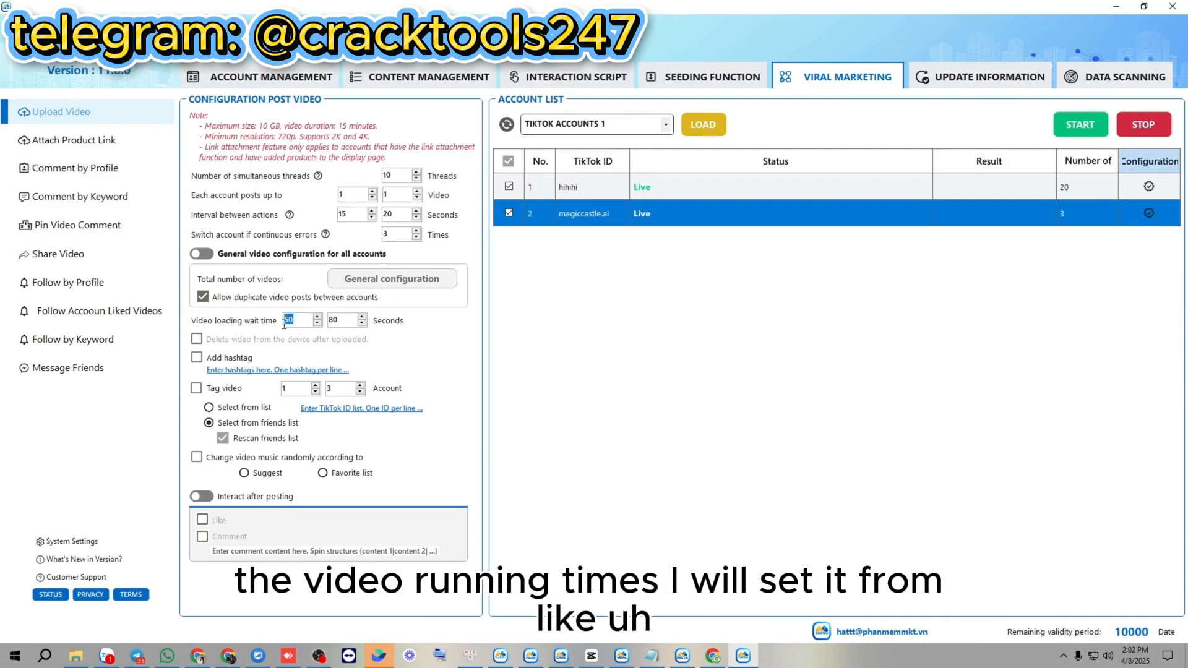
{"action": "left_click_drag", "start_coordinate": [294, 321], "coordinate": [285, 328]}
{"action": "type", "text": "3"}
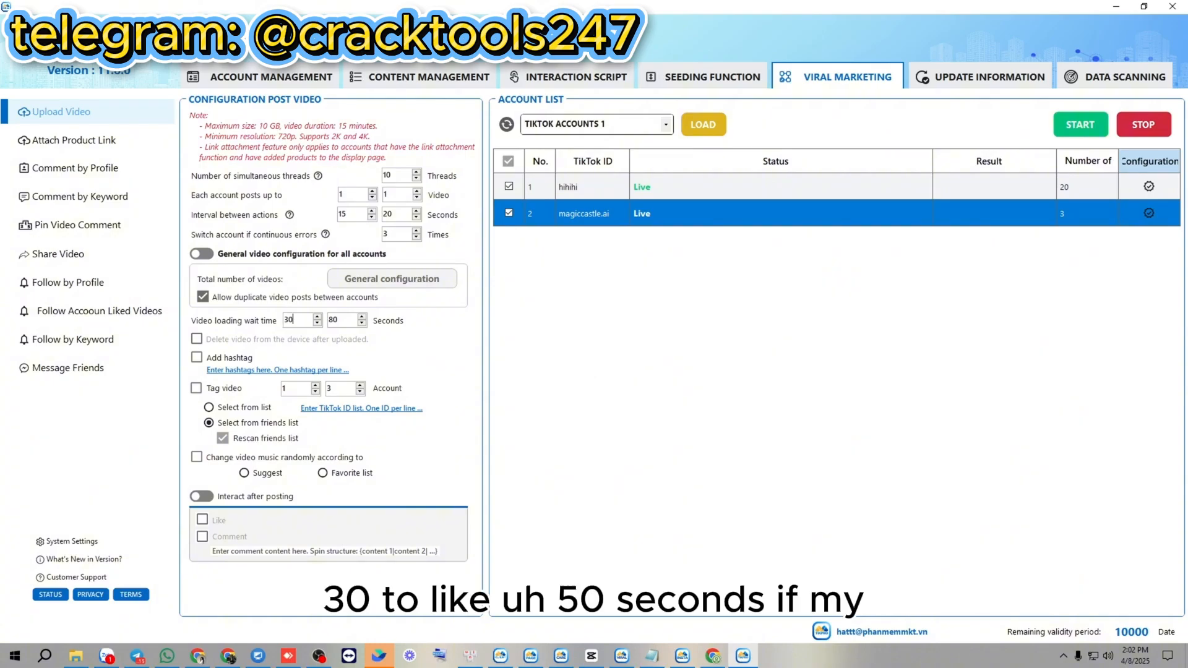
{"action": "type", "text": "0"}
{"action": "left_click_drag", "start_coordinate": [344, 320], "coordinate": [329, 328]}
{"action": "type", "text": "50"}
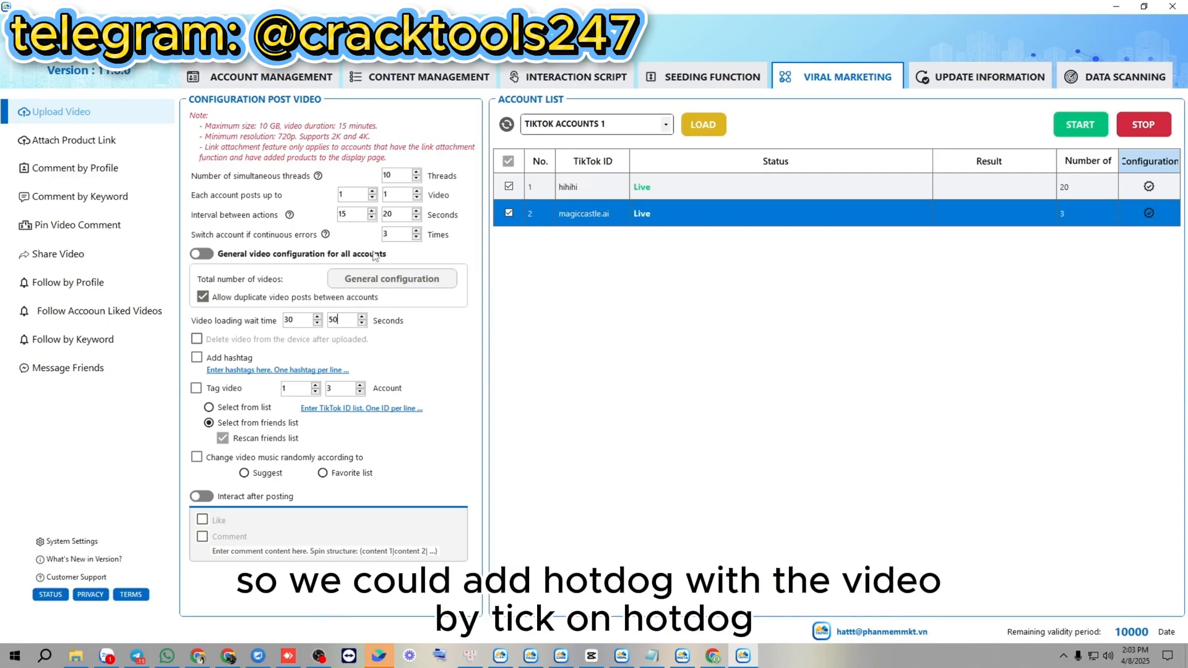
Enable adding hashtags and save #viral and #fyp on separate lines in the hashtag list, then reopen the list to check it
{"action": "left_click", "coordinate": [196, 358]}
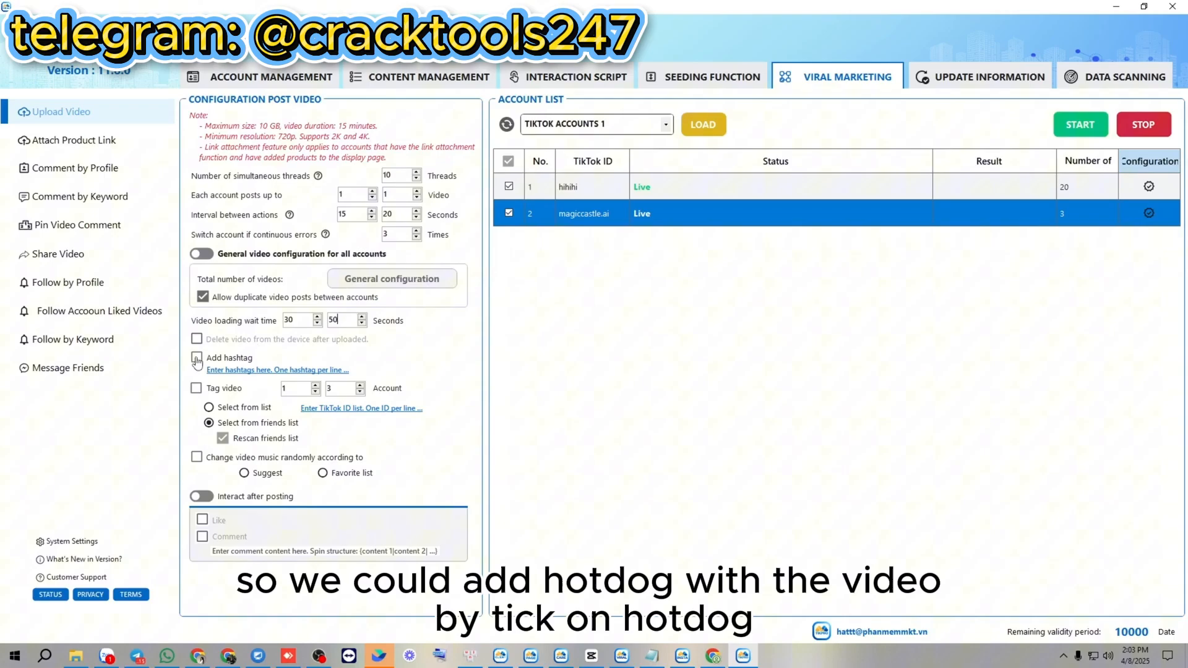
{"action": "left_click", "coordinate": [260, 370]}
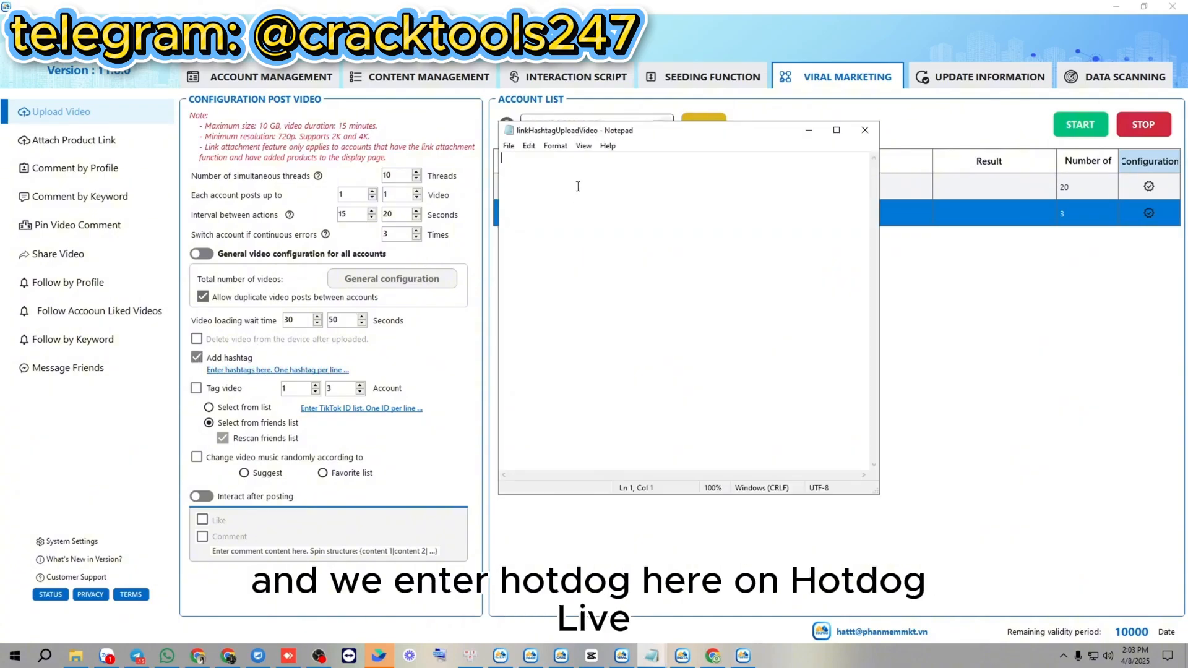
{"action": "type", "text": "#vi"}
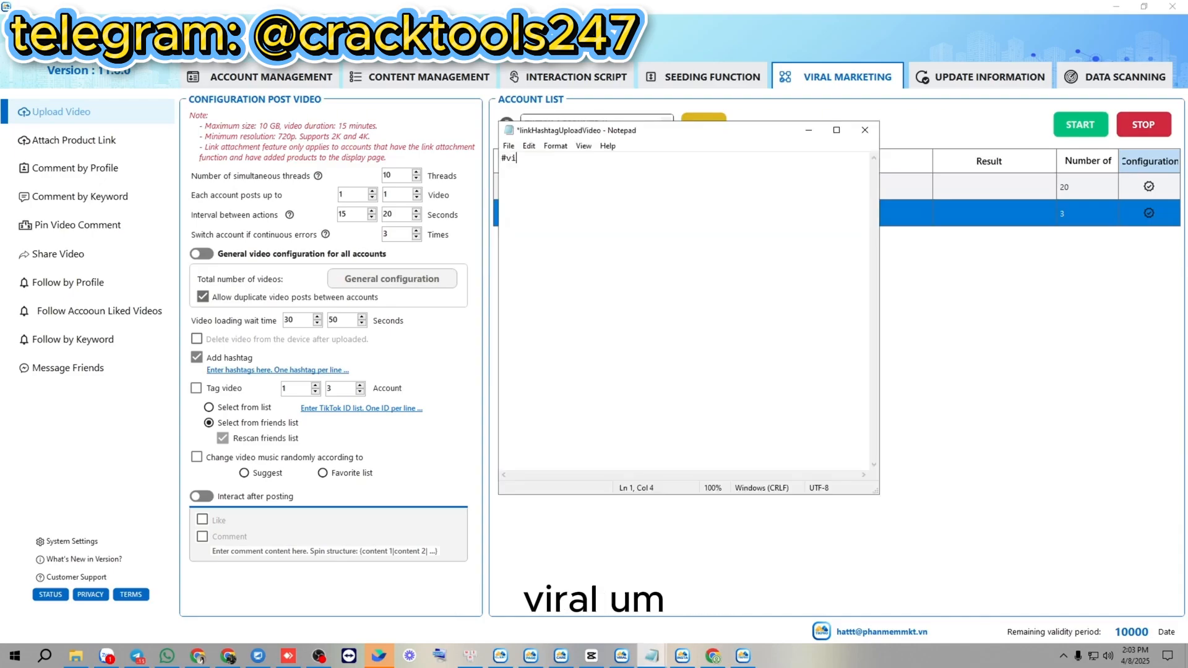
{"action": "type", "text": "ral"}
{"action": "key", "text": "Return"}
{"action": "type", "text": "#"}
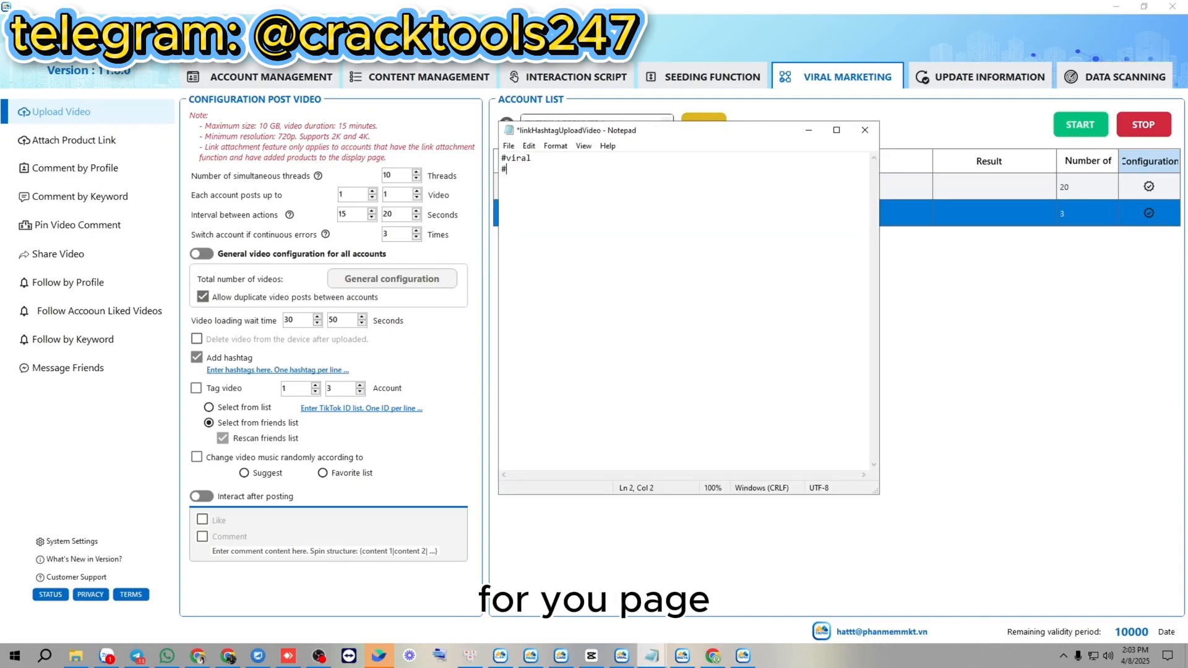
{"action": "type", "text": "fyp"}
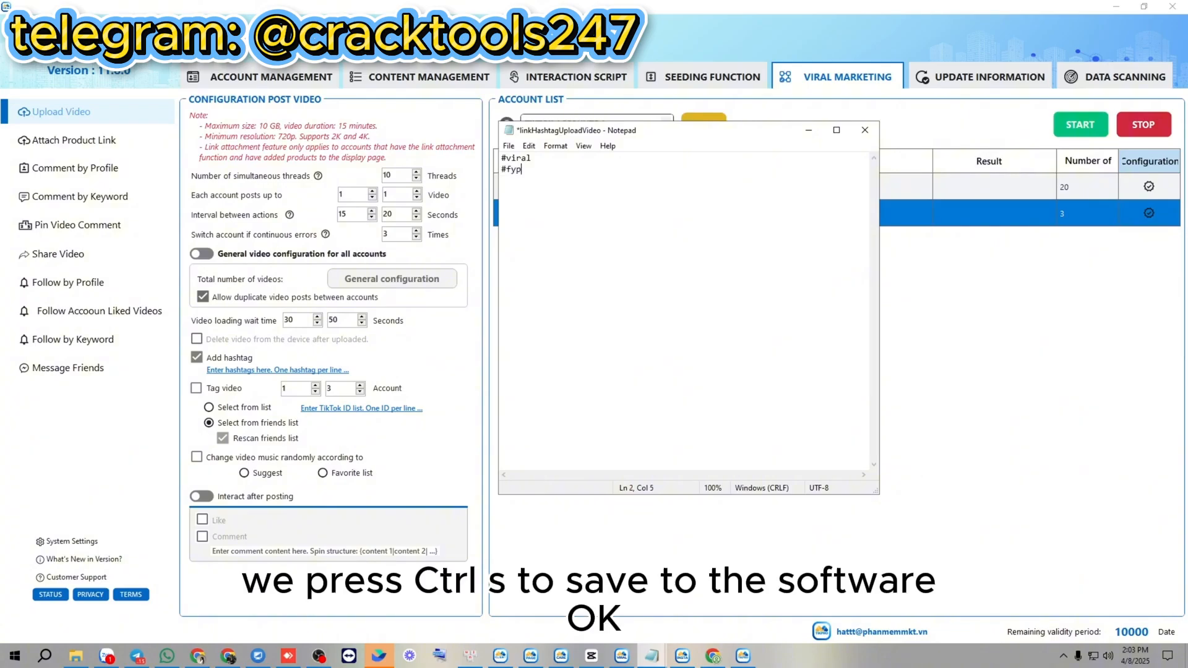
{"action": "key", "text": "ctrl+s"}
{"action": "left_click", "coordinate": [864, 130]}
{"action": "left_click", "coordinate": [331, 372]}
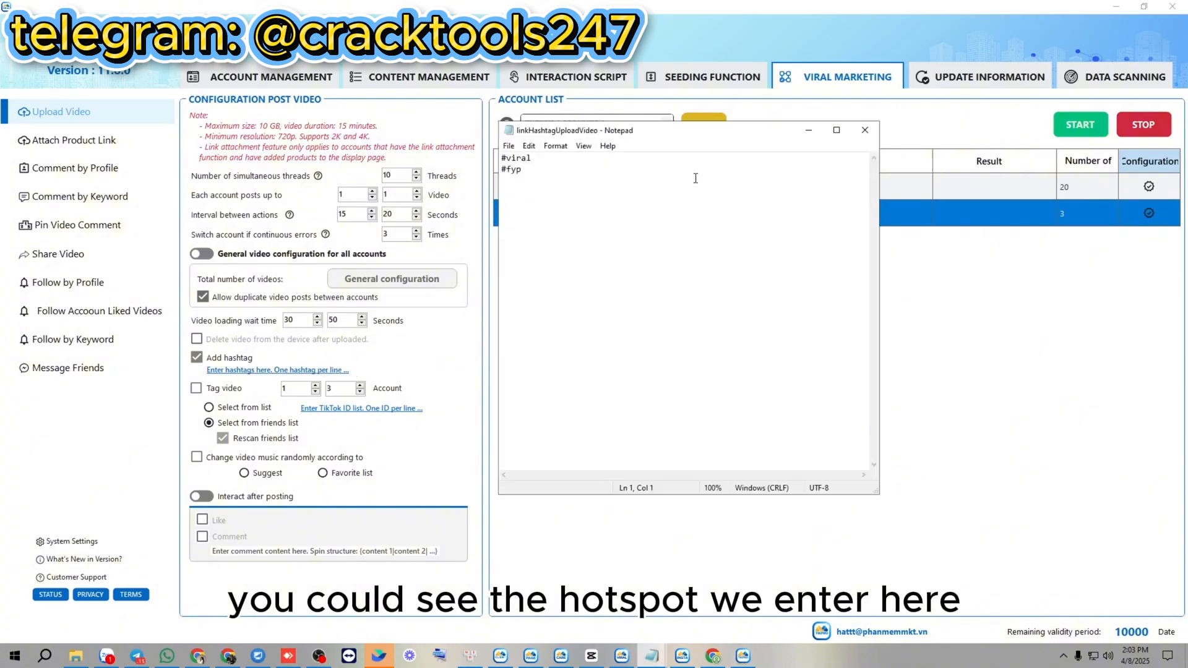
{"action": "left_click", "coordinate": [866, 131]}
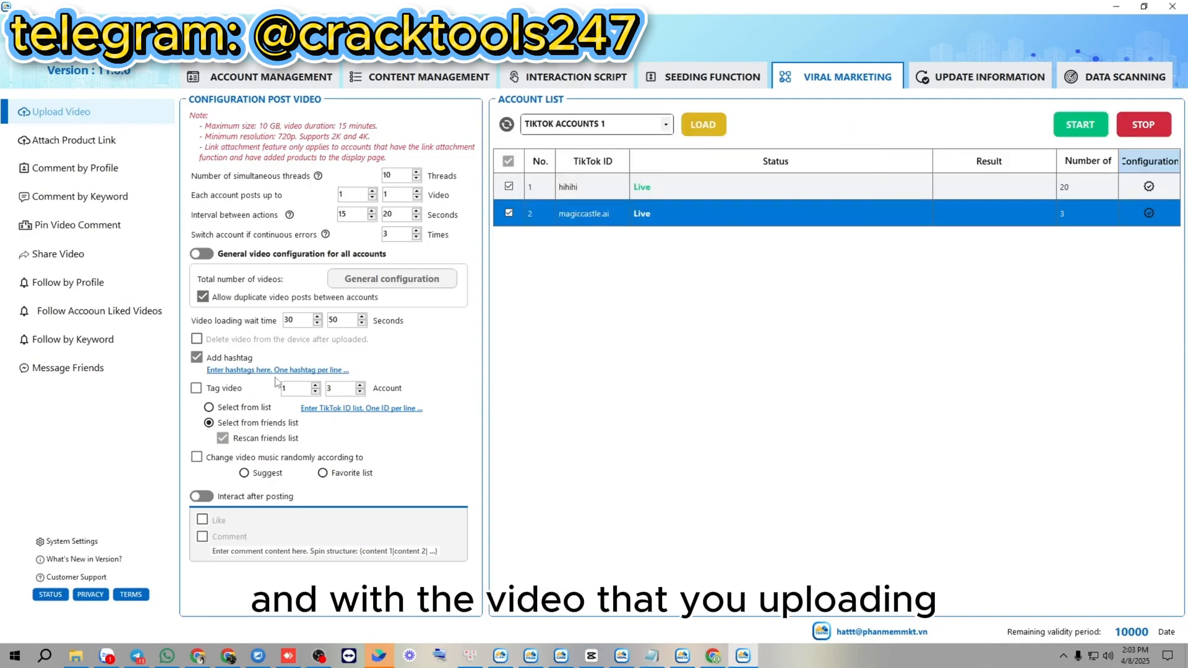
Enable video tagging from a list and save the TikTok IDs abc123 and abc234 on separate lines
{"action": "left_click", "coordinate": [196, 390]}
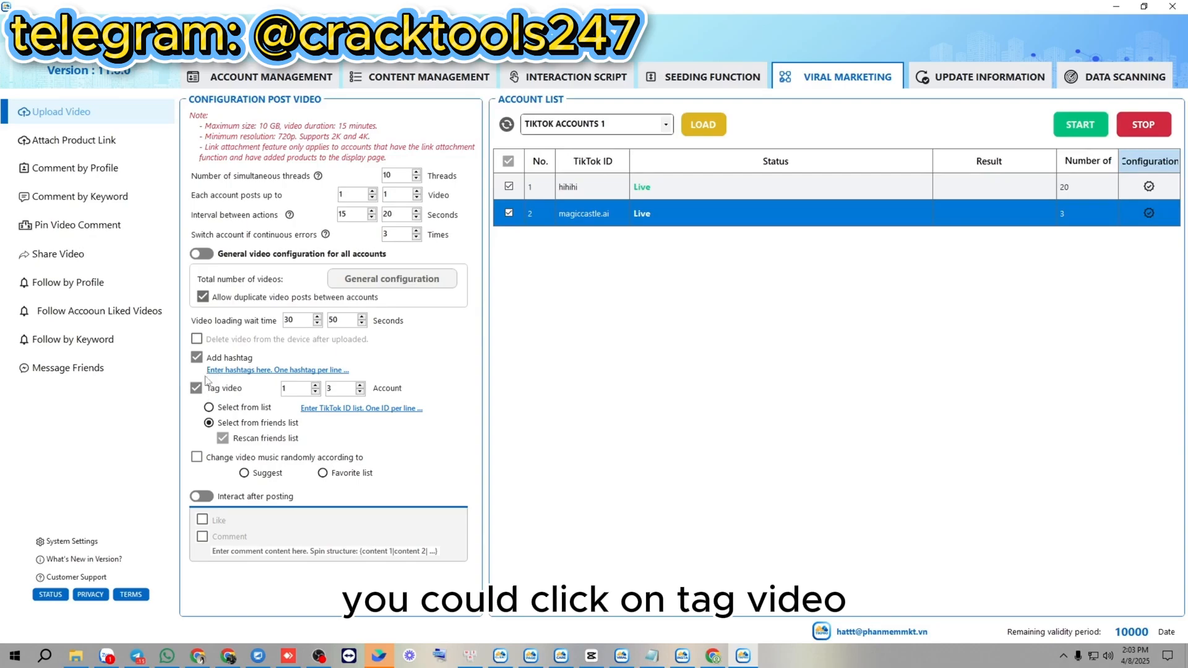
{"action": "left_click", "coordinate": [283, 389]}
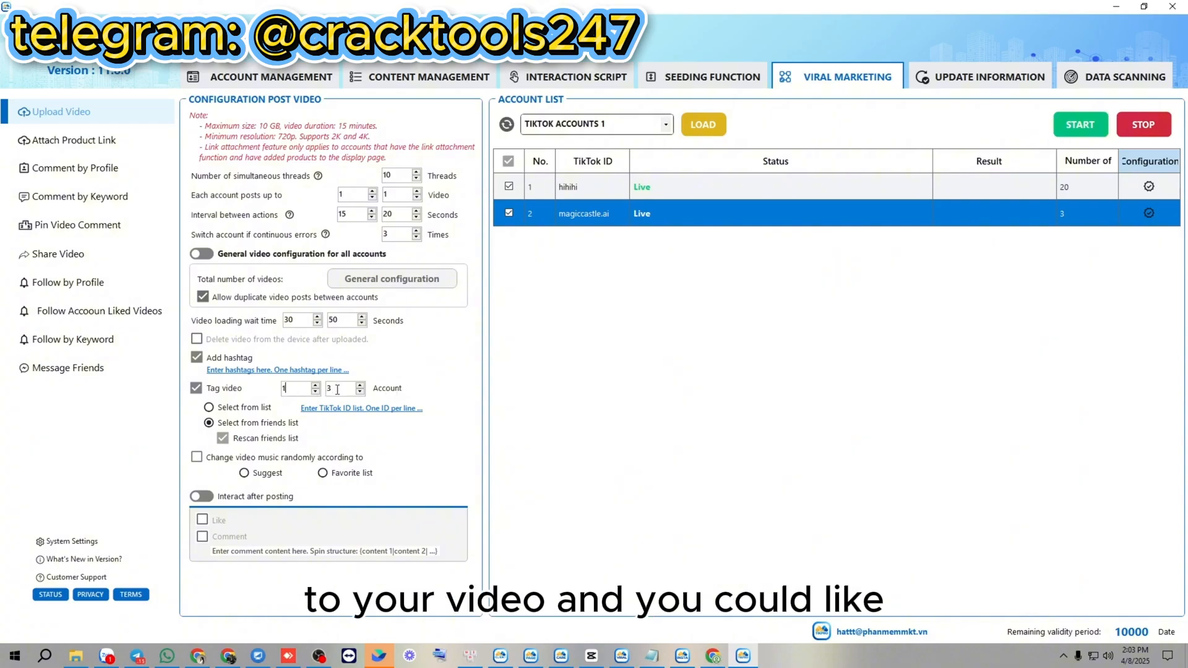
{"action": "left_click", "coordinate": [210, 407]}
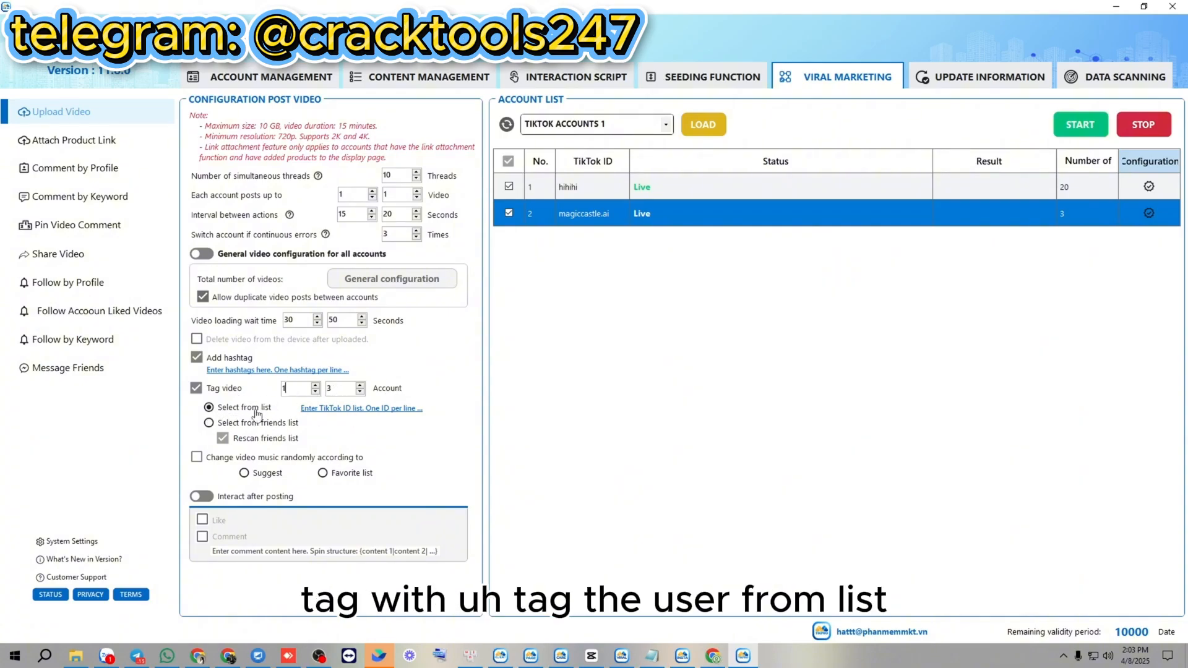
{"action": "left_click", "coordinate": [320, 409]}
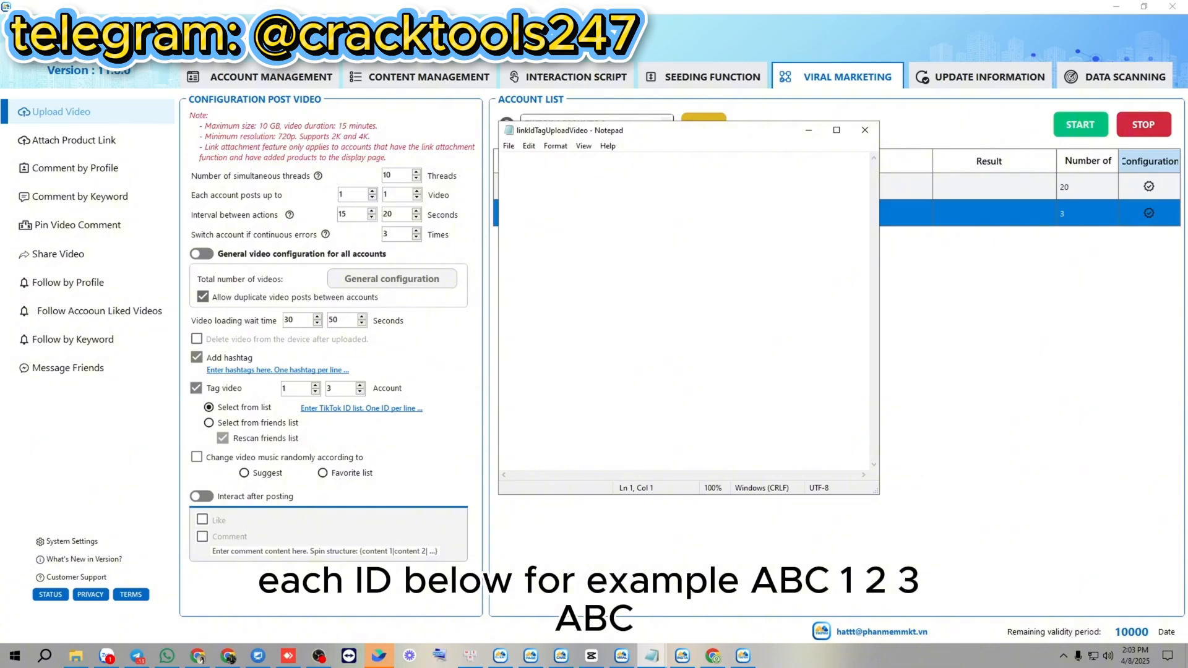
{"action": "type", "text": "abc2"}
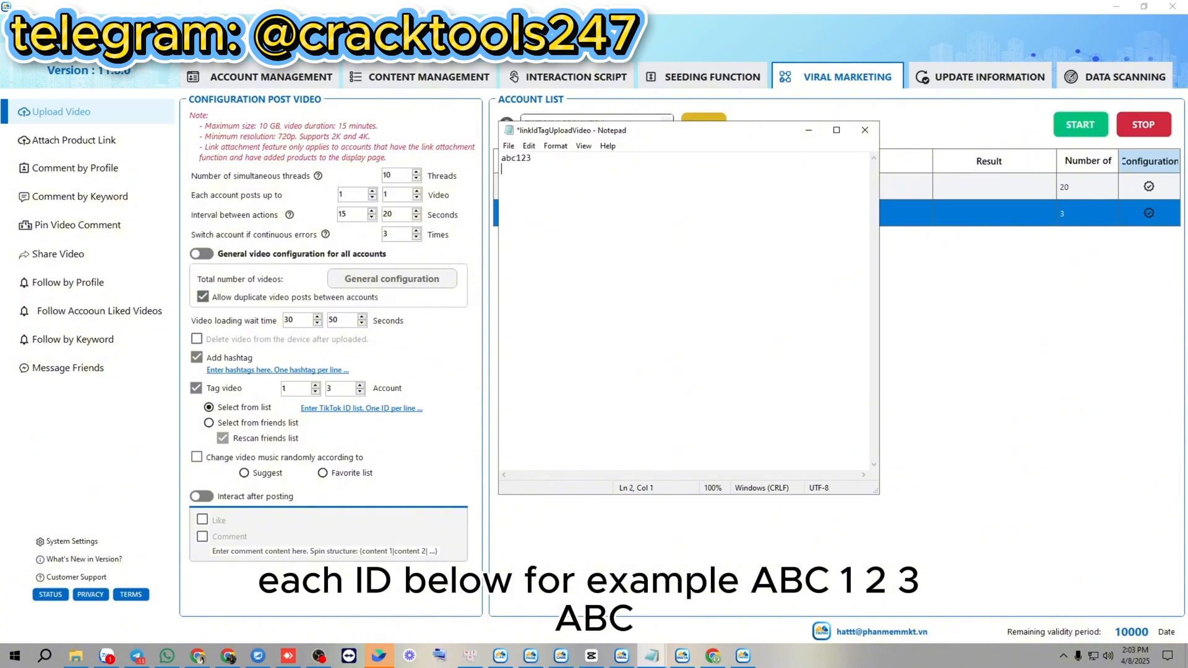
{"action": "type", "text": "34"}
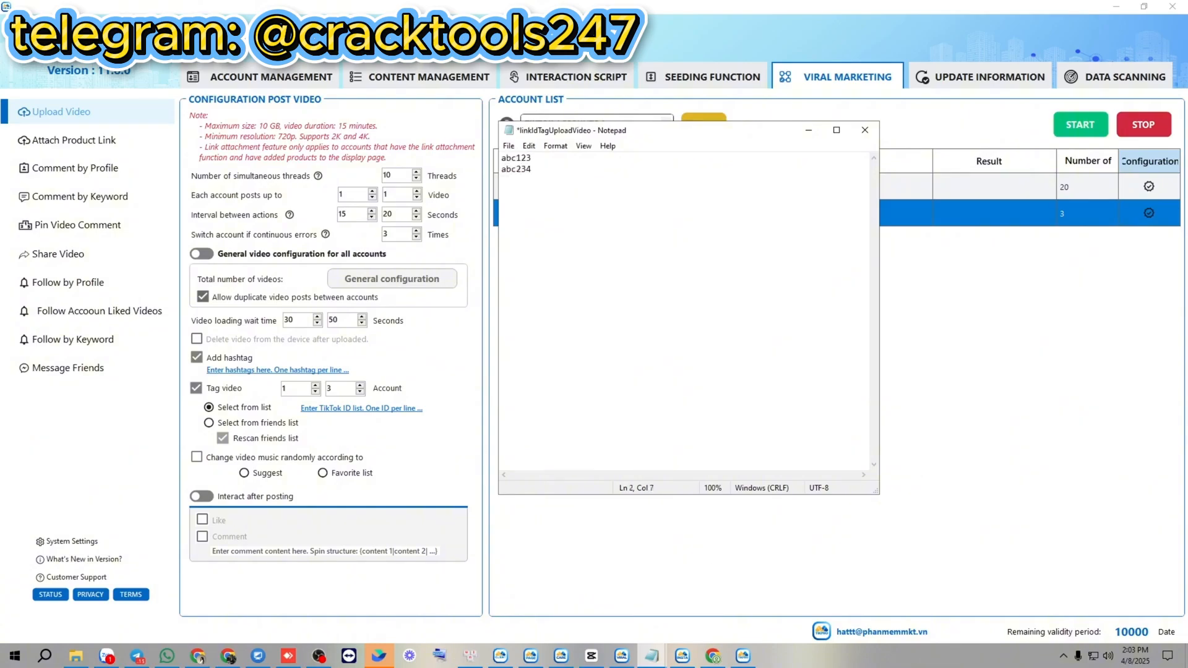
{"action": "key", "text": "ctrl+s"}
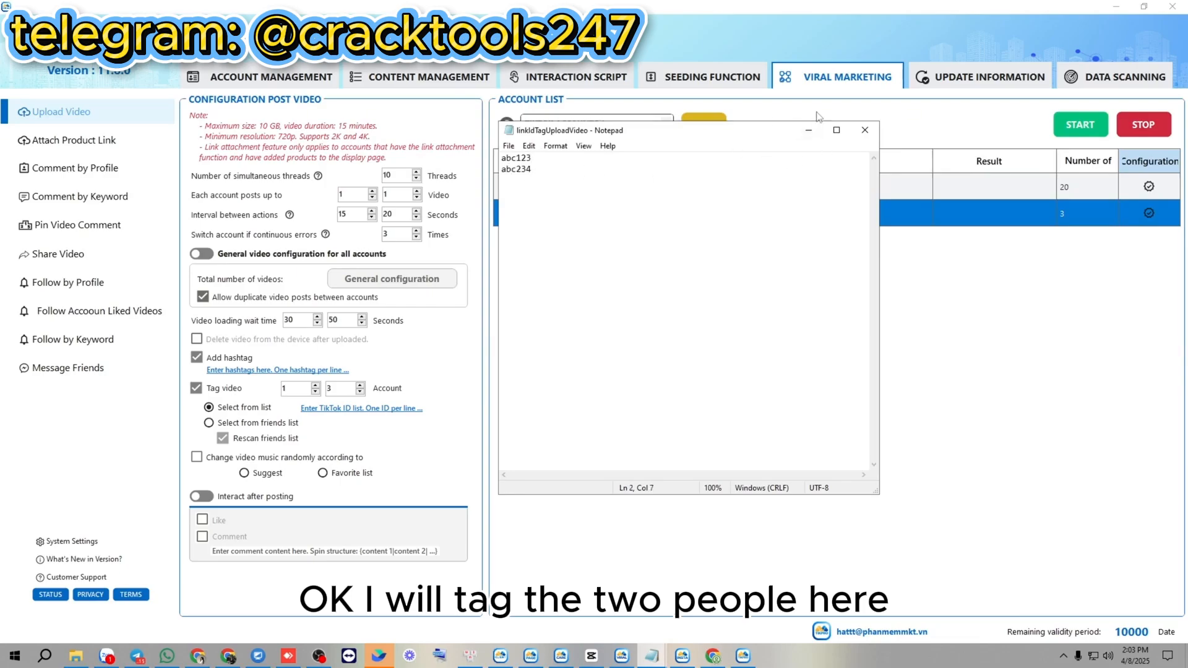
{"action": "left_click", "coordinate": [864, 130]}
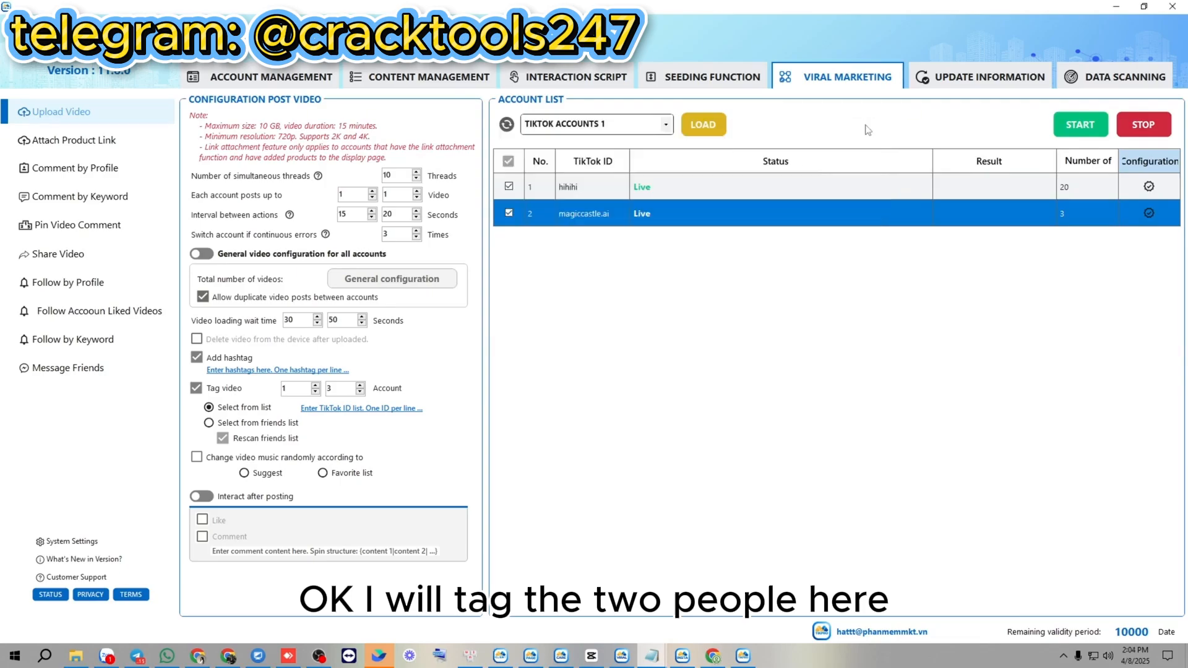
Switch video tagging to the friends list and enable random music changes according to the favorite list
{"action": "left_click", "coordinate": [208, 423]}
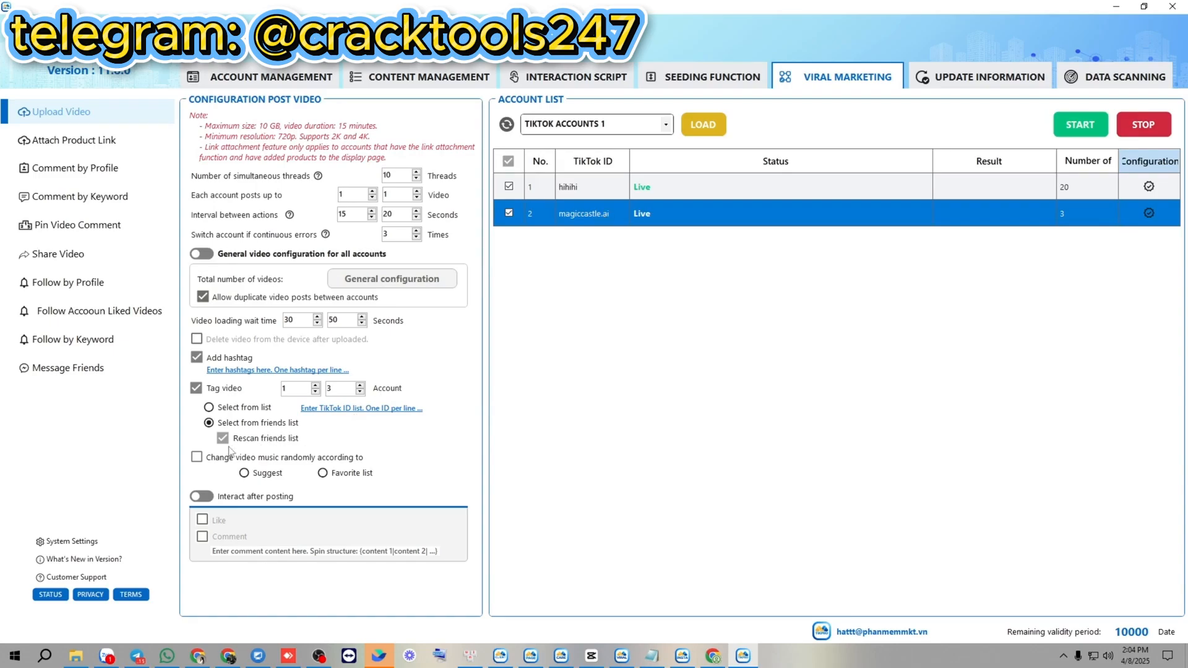
{"action": "left_click", "coordinate": [196, 457]}
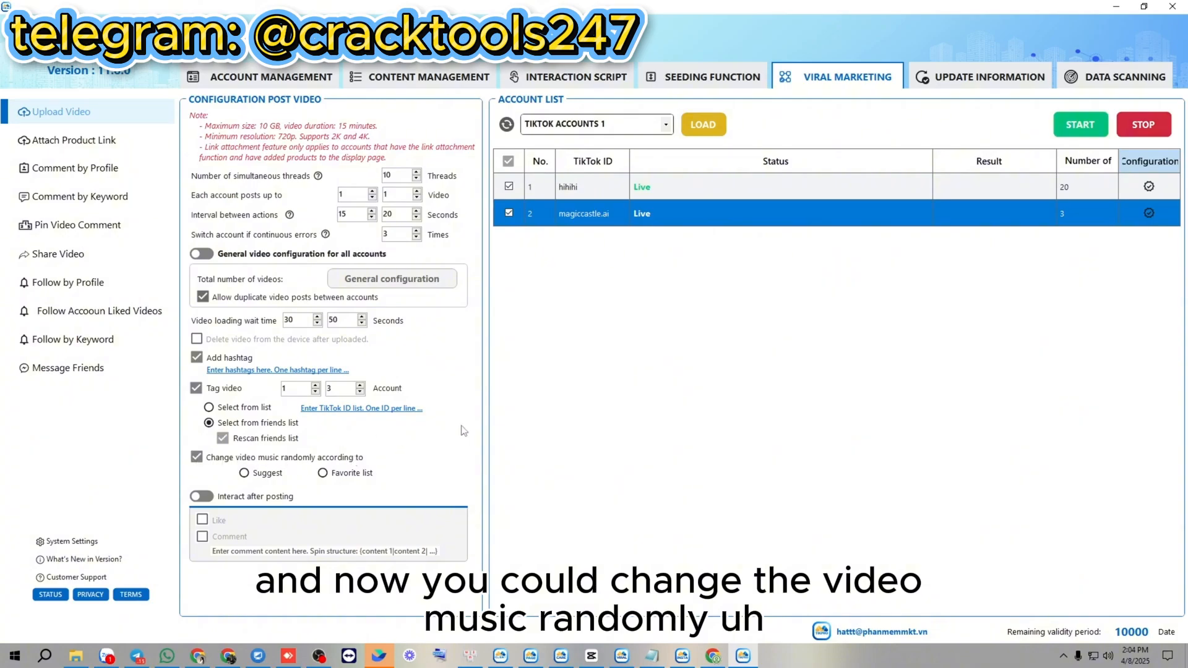
{"action": "left_click", "coordinate": [244, 473]}
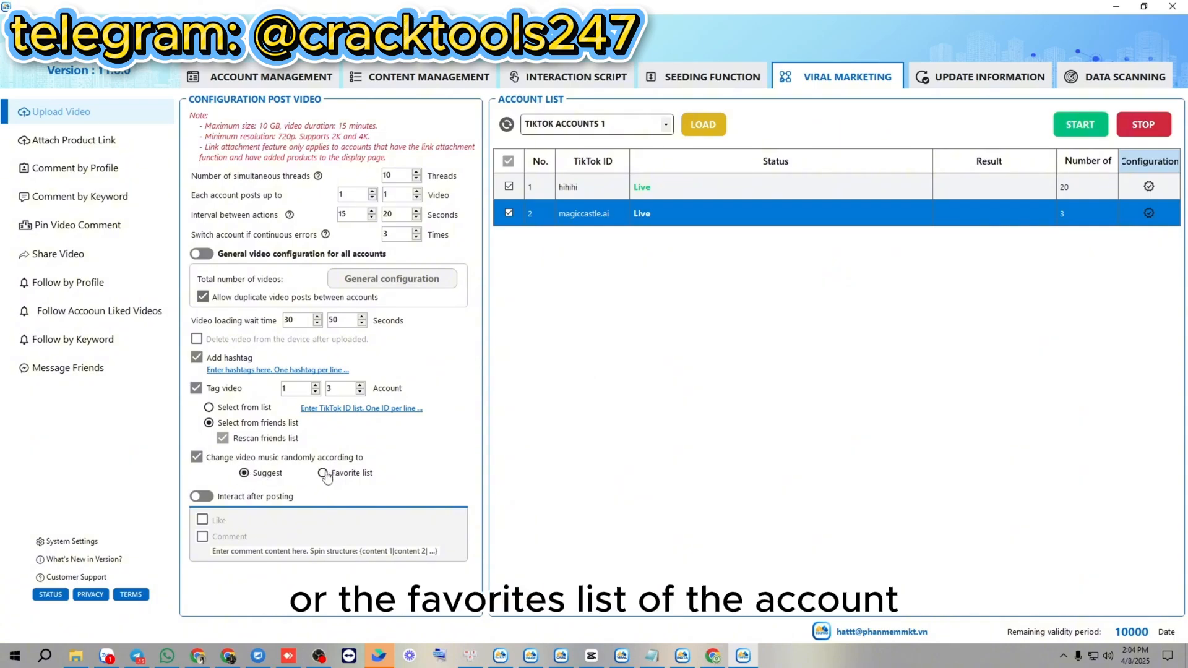
Turn on interaction after posting with both Like and Comment enabled
{"action": "left_click", "coordinate": [206, 498]}
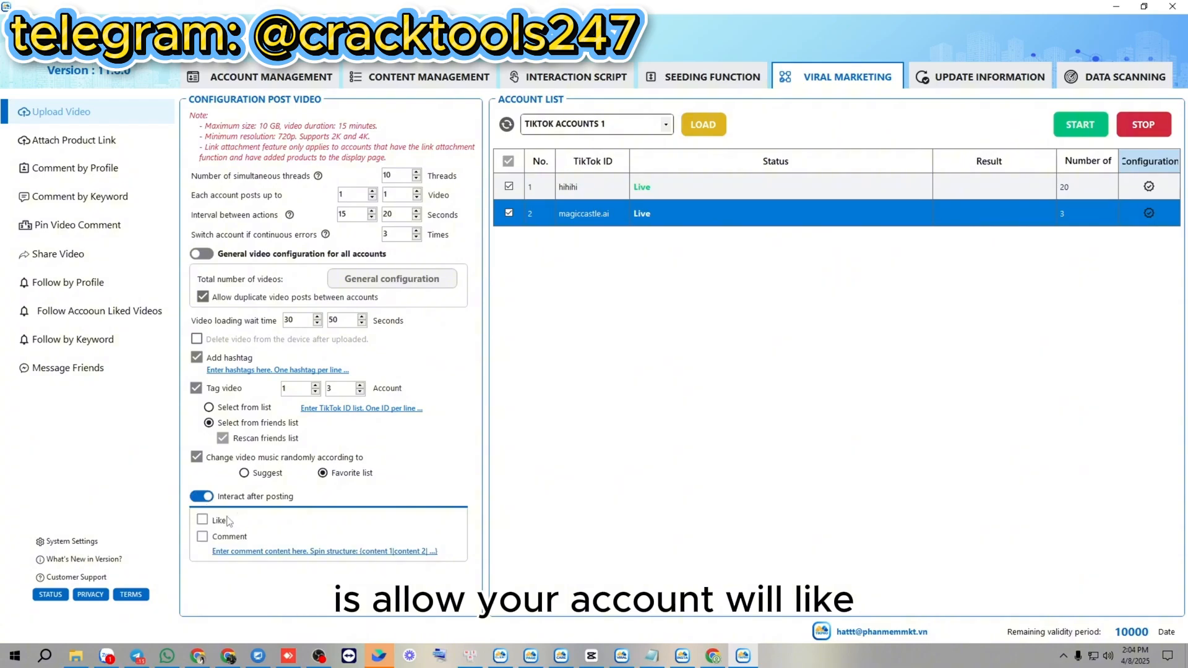
{"action": "left_click", "coordinate": [202, 520]}
{"action": "left_click", "coordinate": [203, 536]}
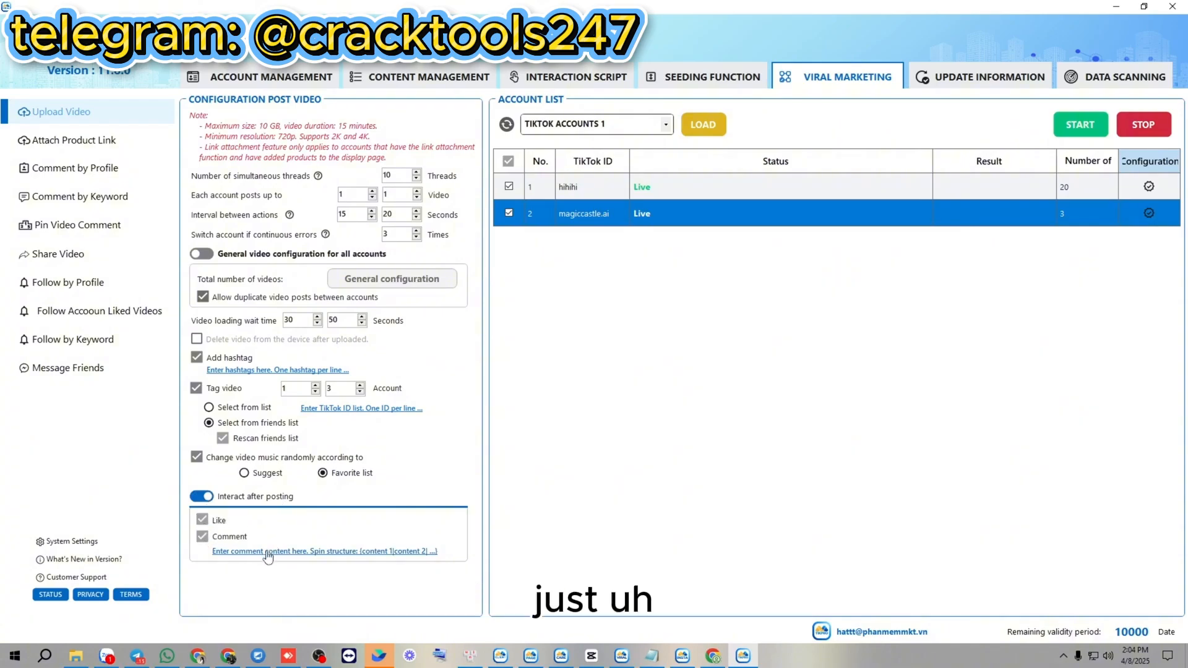
Enter the spin comment {like for more|dm me for information} in the comment content file
{"action": "left_click", "coordinate": [267, 553]}
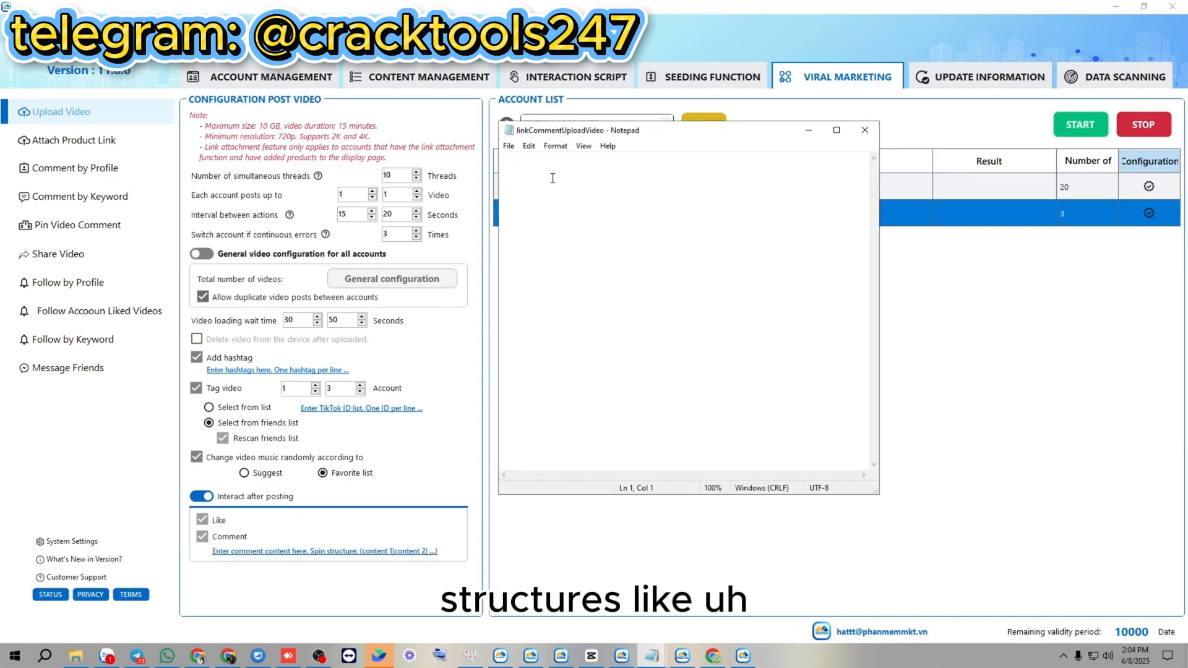
{"action": "type", "text": "{like for more"}
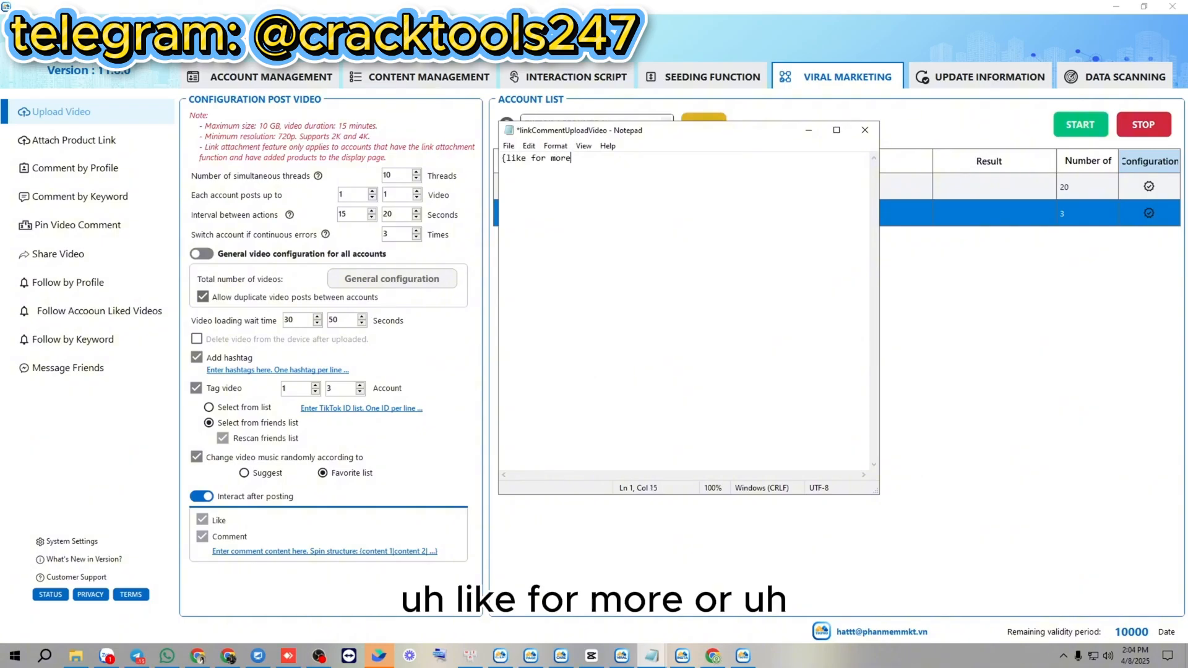
{"action": "type", "text": "|dm me"}
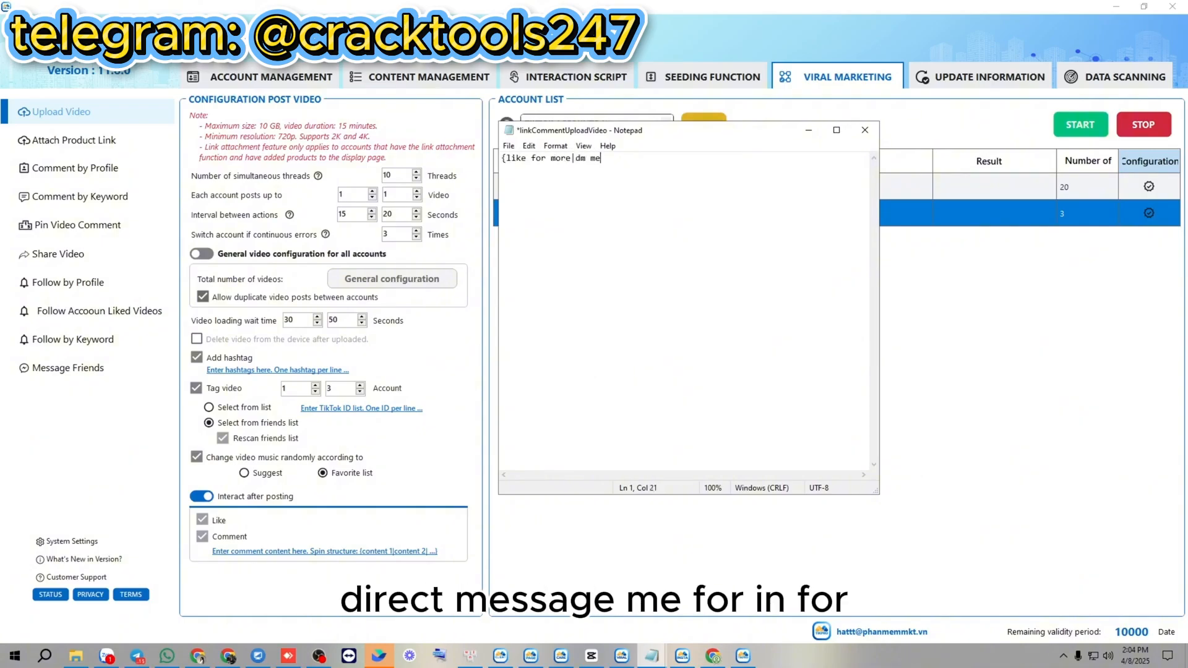
{"action": "type", "text": " for inotrm"}
{"action": "key", "text": "BackSpace"}
{"action": "key", "text": "BackSpace"}
{"action": "key", "text": "BackSpace"}
{"action": "key", "text": "BackSpace"}
{"action": "key", "text": "BackSpace"}
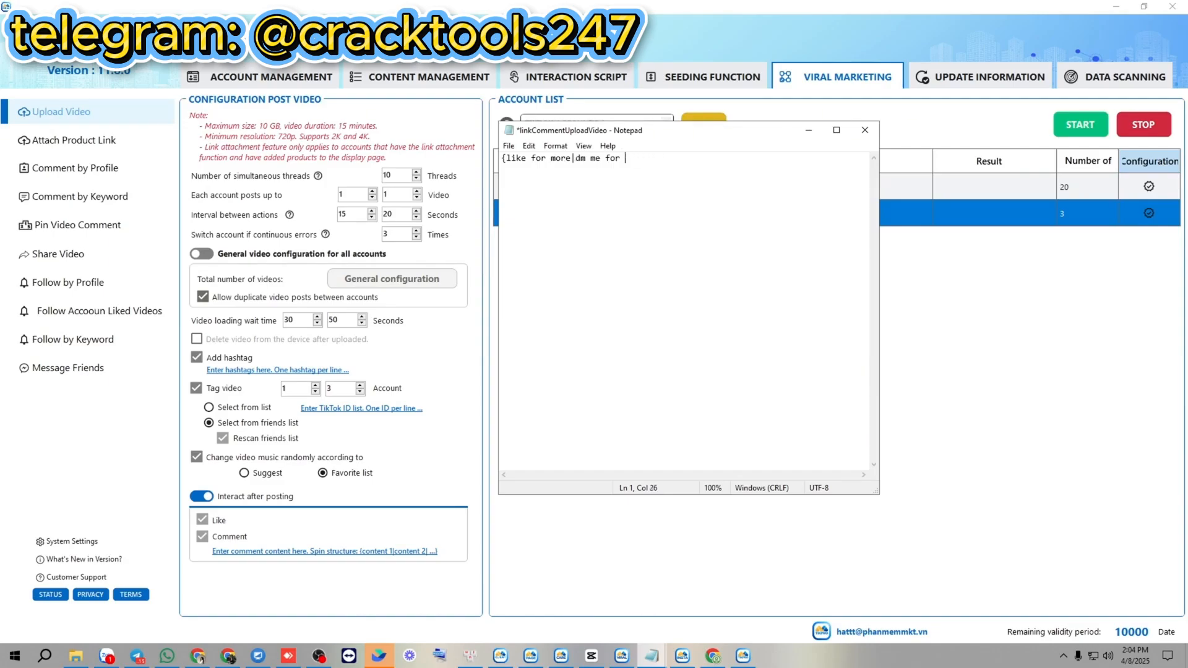
{"action": "type", "text": "information"}
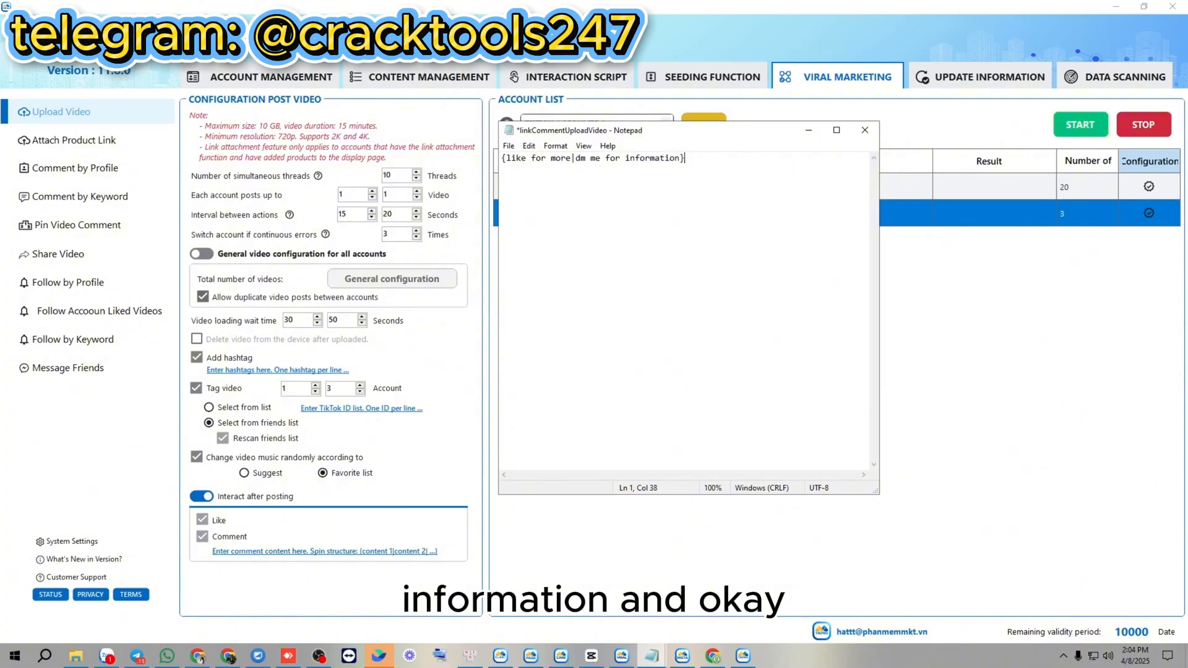
Save and close the comment content file, then start the video upload for both selected accounts
{"action": "key", "text": "ctrl+s"}
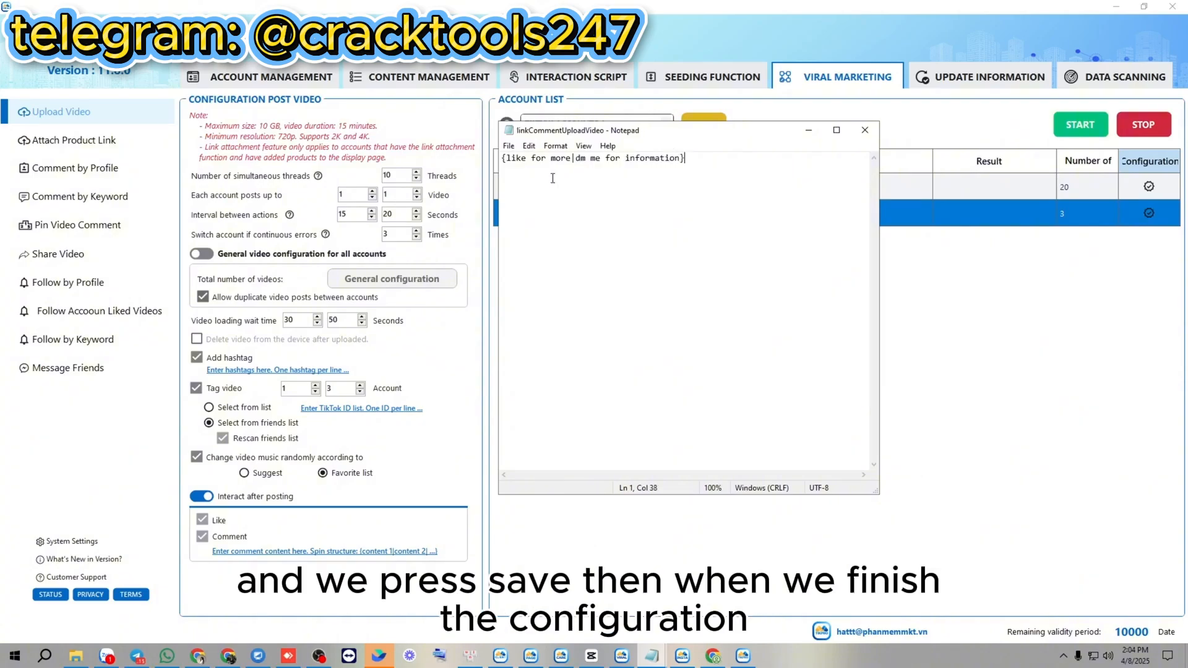
{"action": "left_click", "coordinate": [865, 131]}
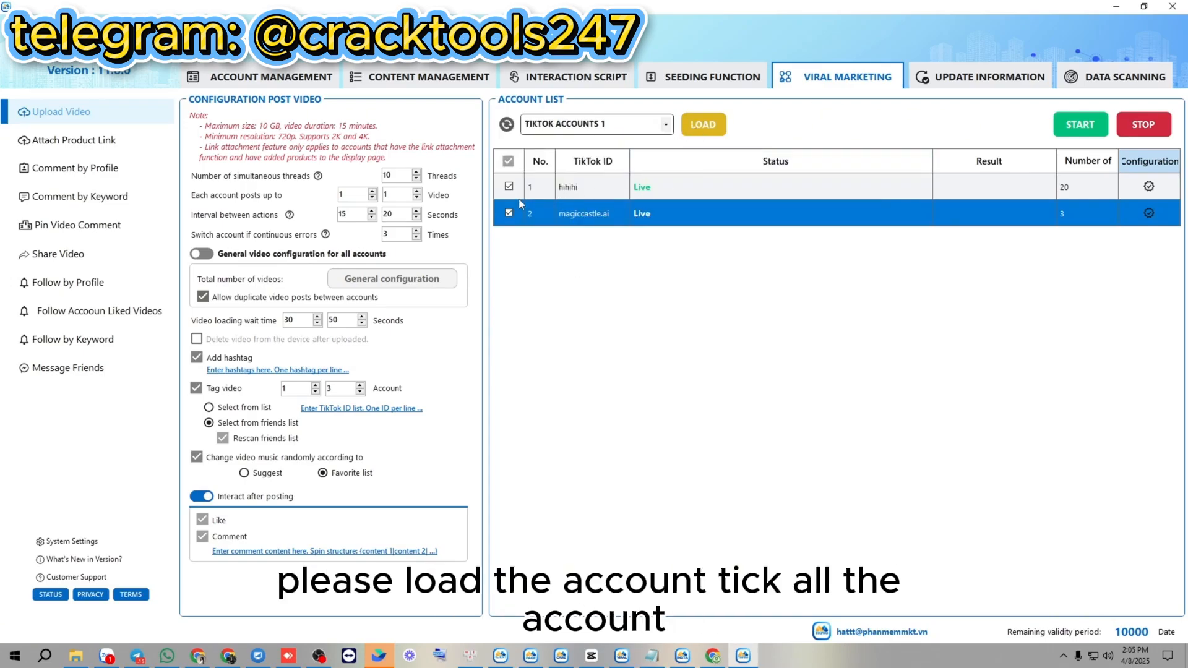
{"action": "left_click", "coordinate": [1079, 124]}
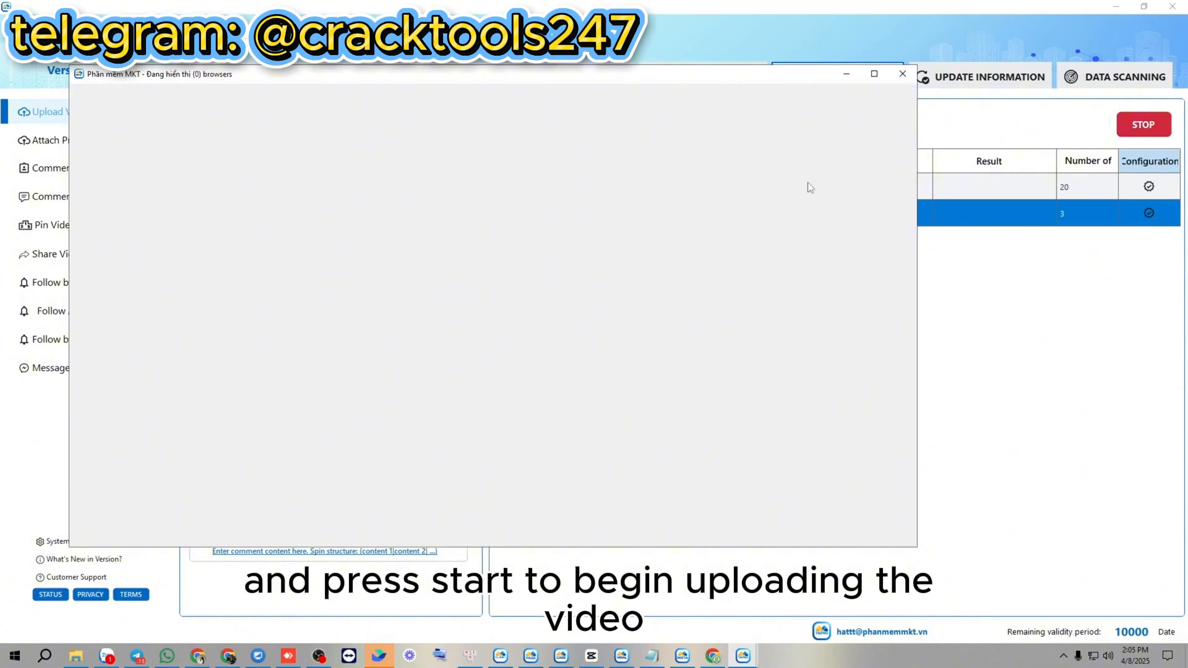